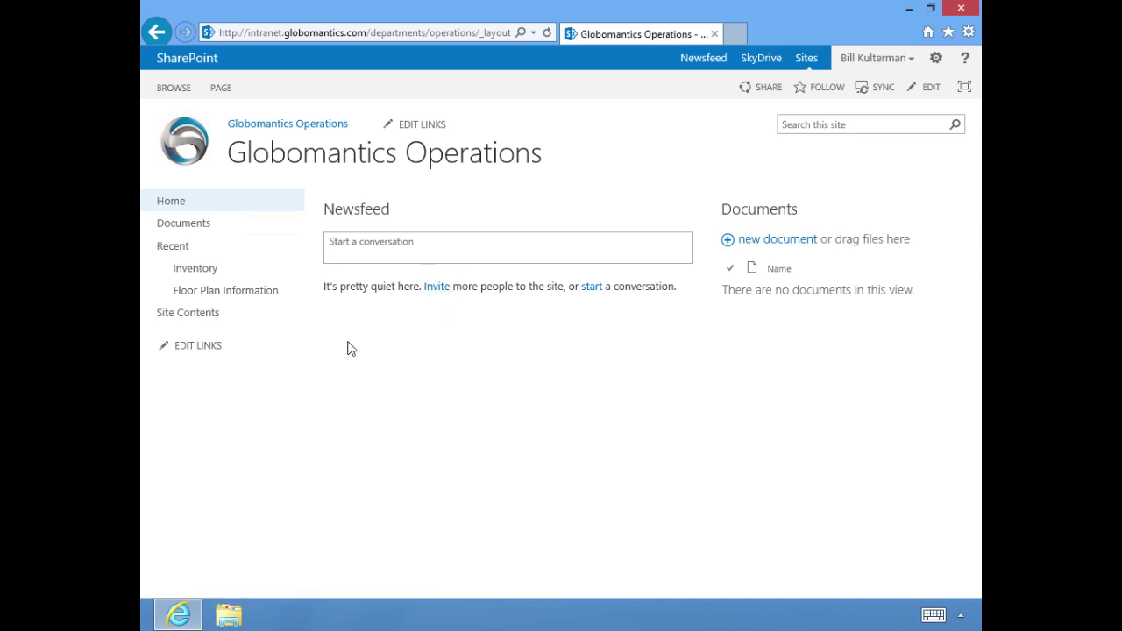
Add a Tasks app named "Office Inventory" to the Globomantics Operations site
click(200, 316)
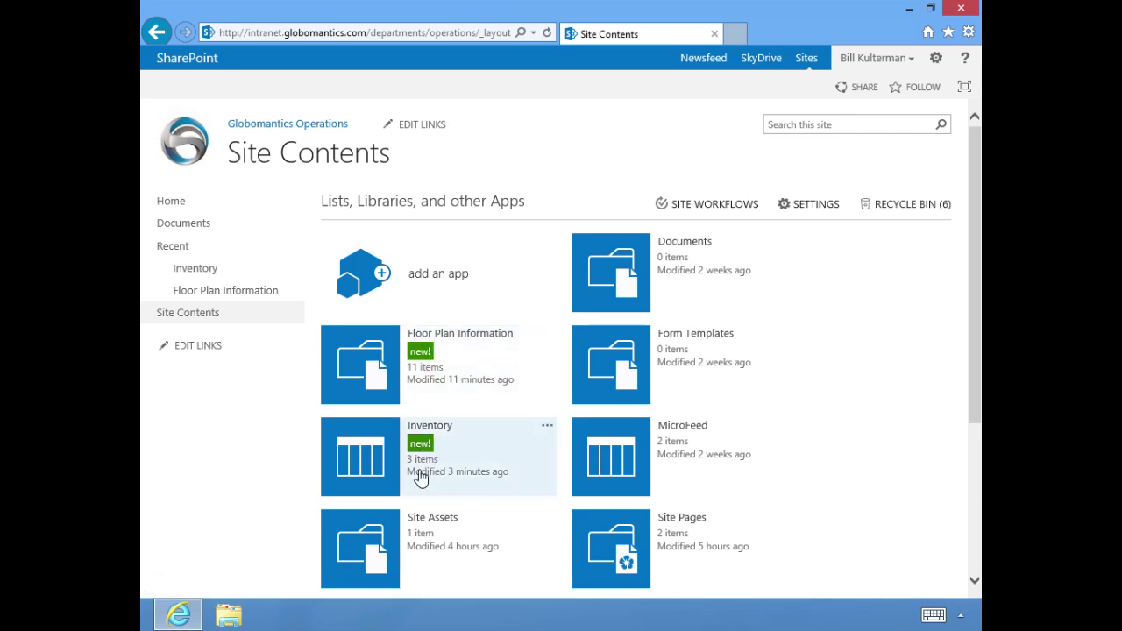
click(431, 281)
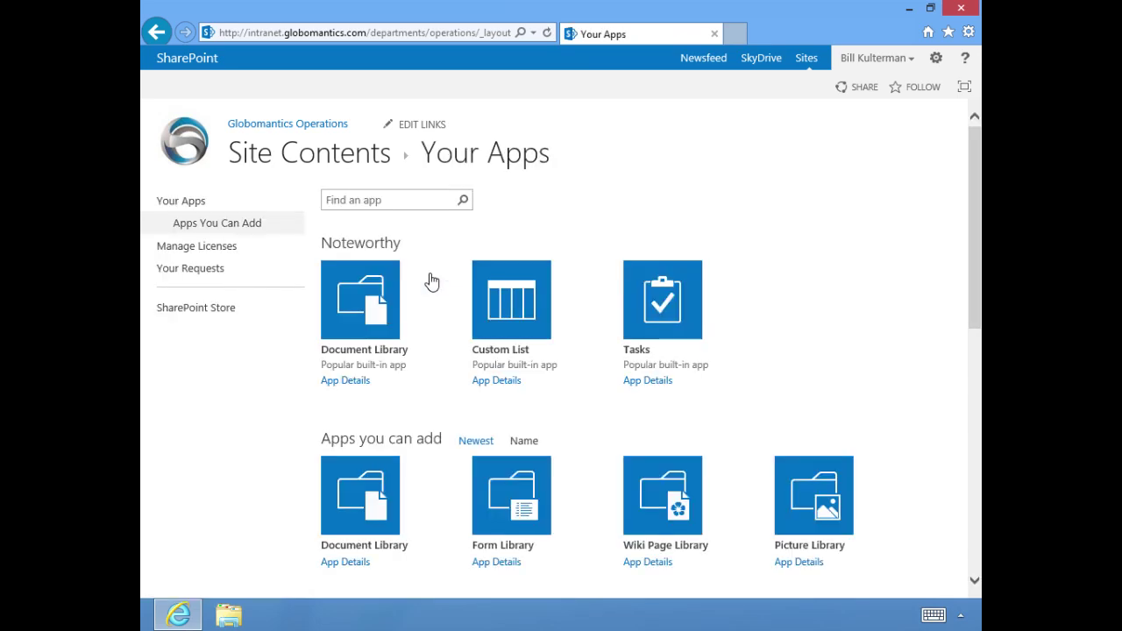
click(638, 307)
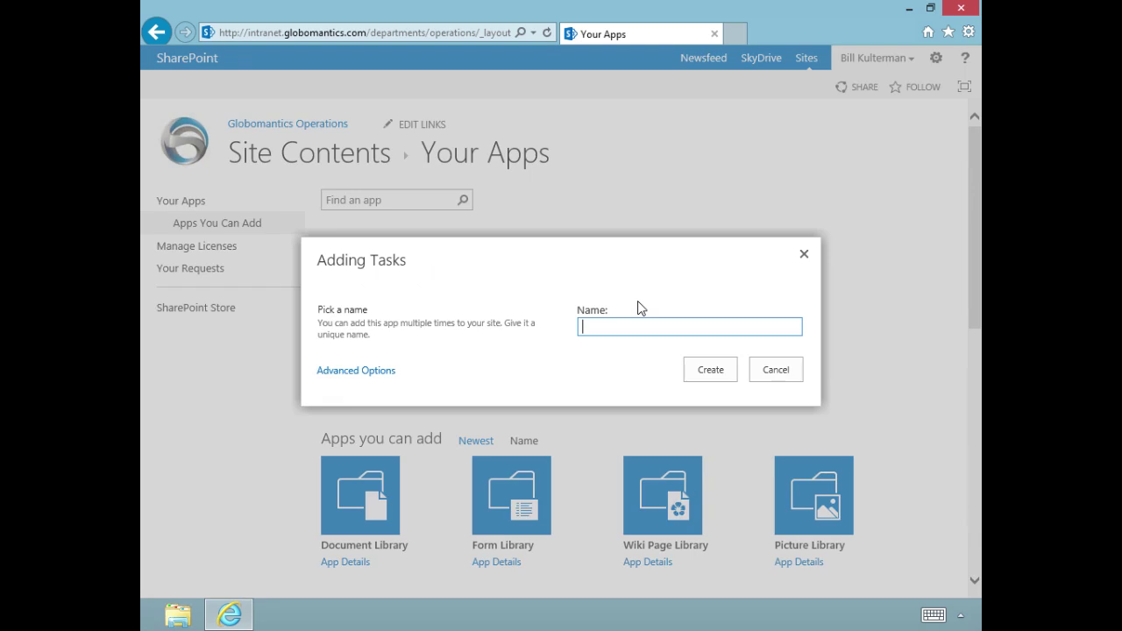
text(Office Inventory)
click(715, 375)
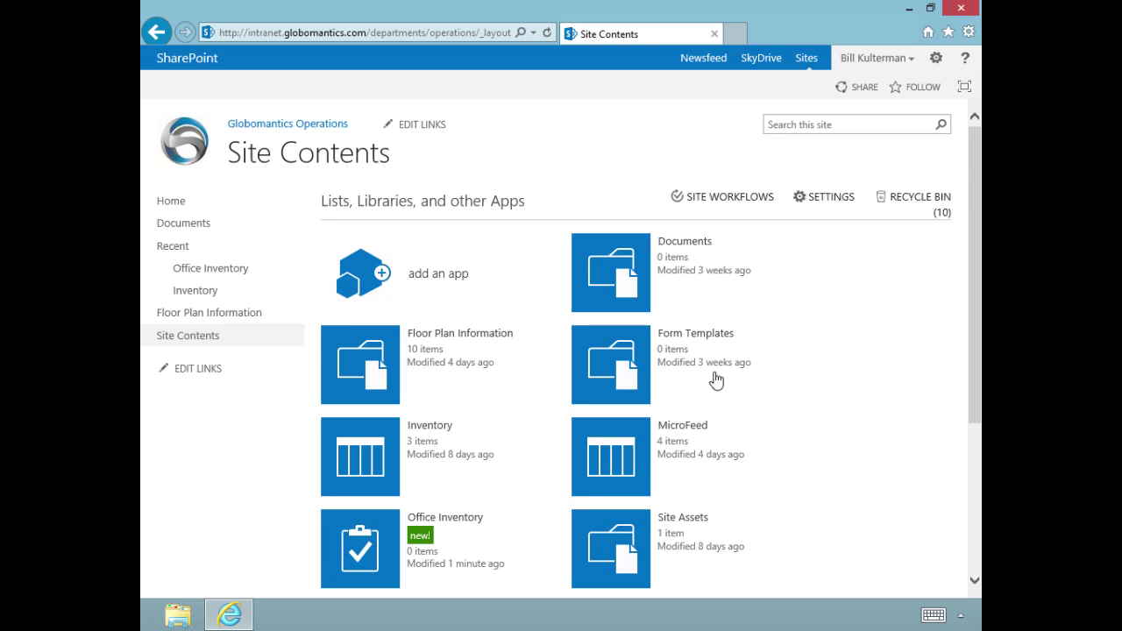
Start a task named "Furniture inventory" in the Office Inventory list, with start date 3/4/2013 and due date 3/15/2013
click(365, 534)
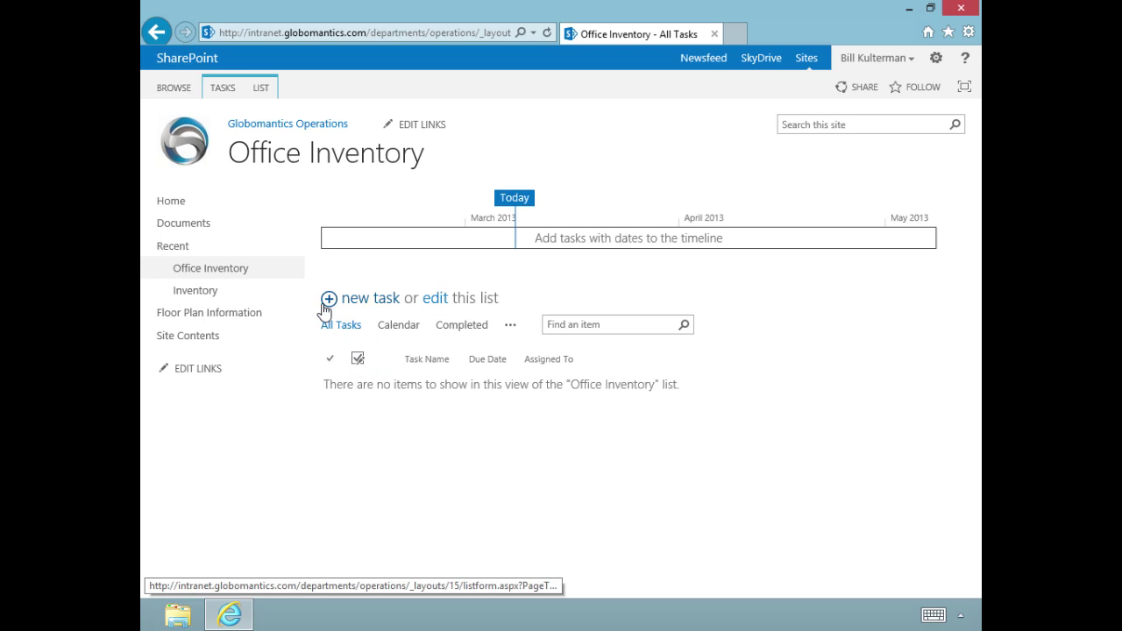
click(353, 307)
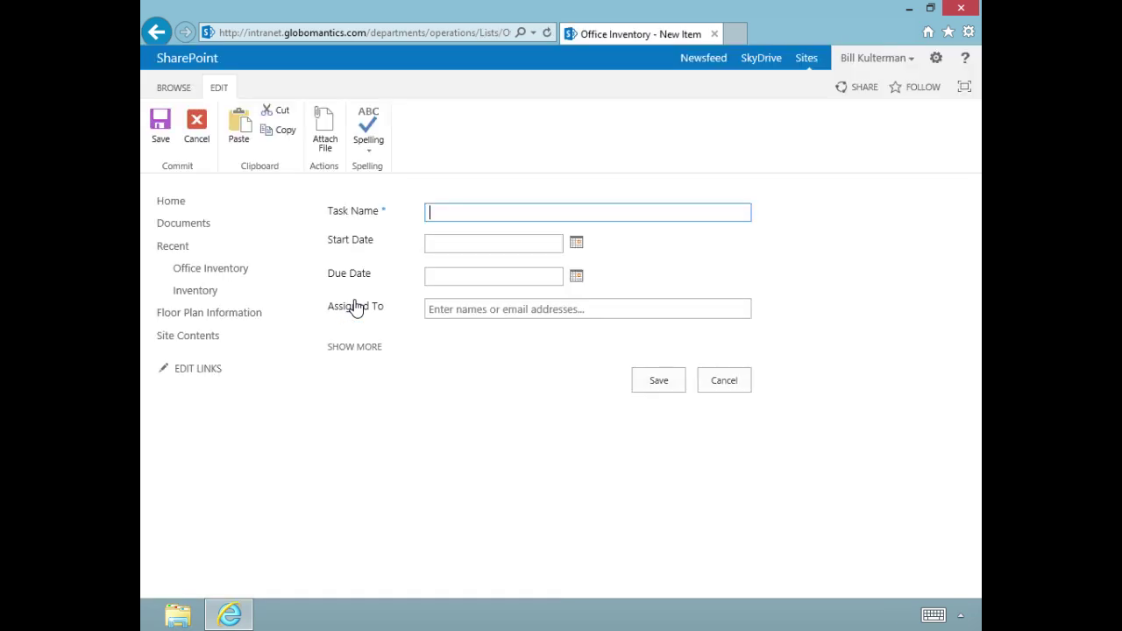
text(Furniture inventory)
click(577, 245)
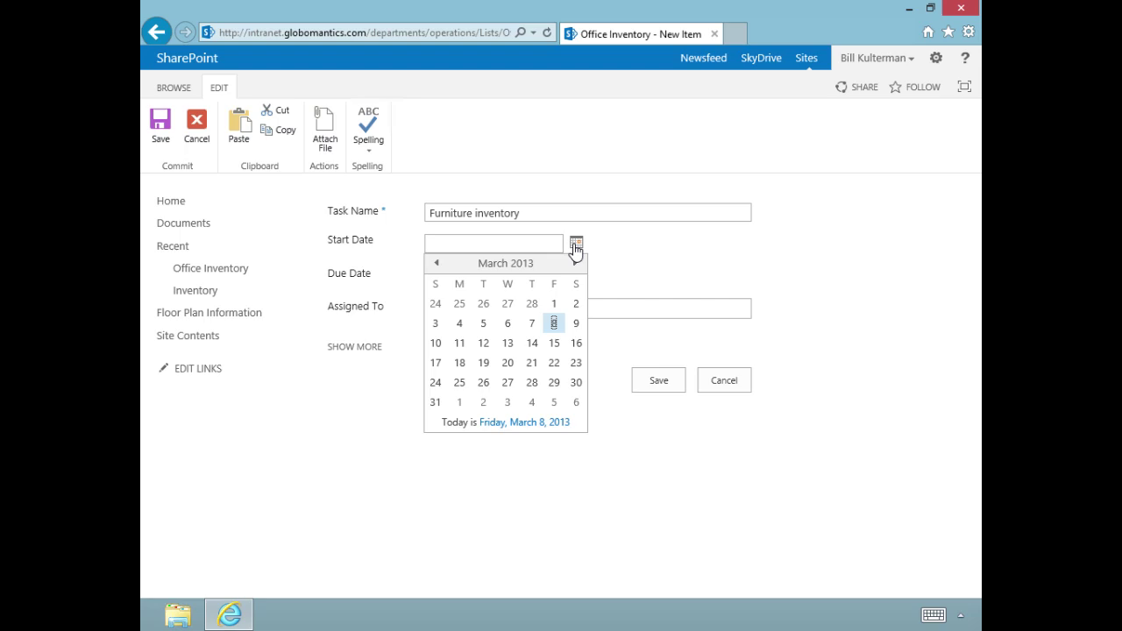
click(461, 325)
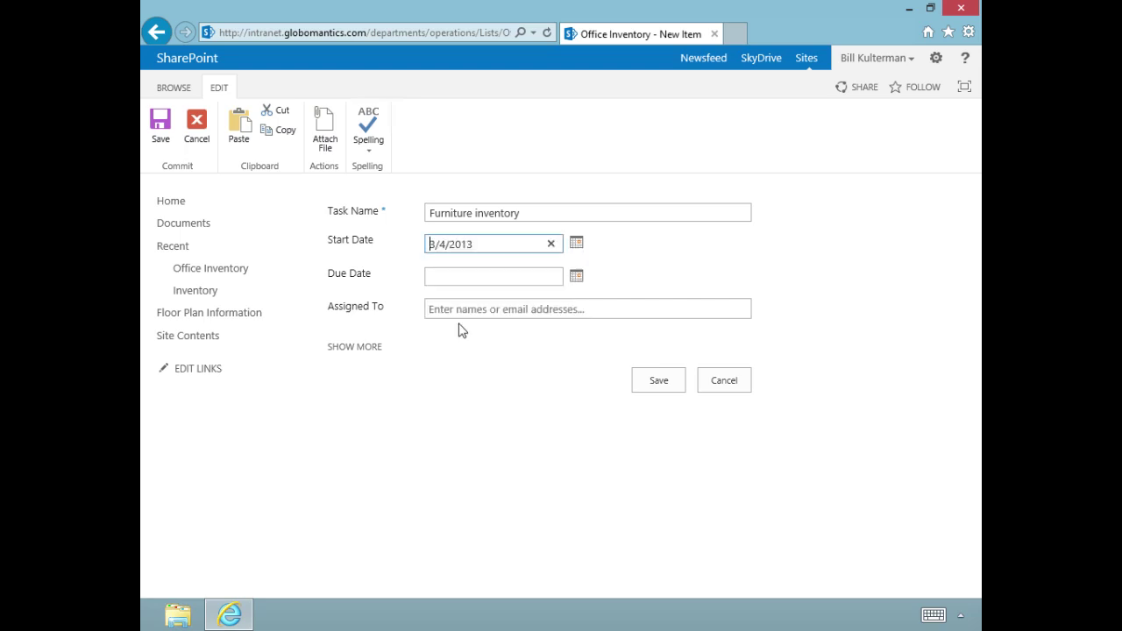
click(576, 278)
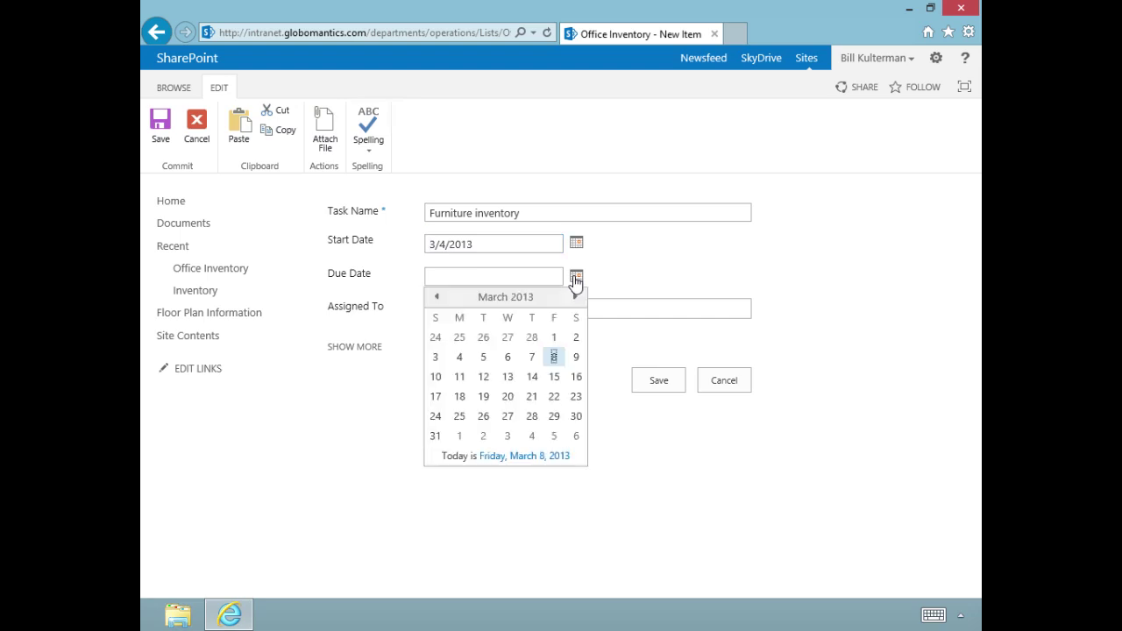
click(555, 379)
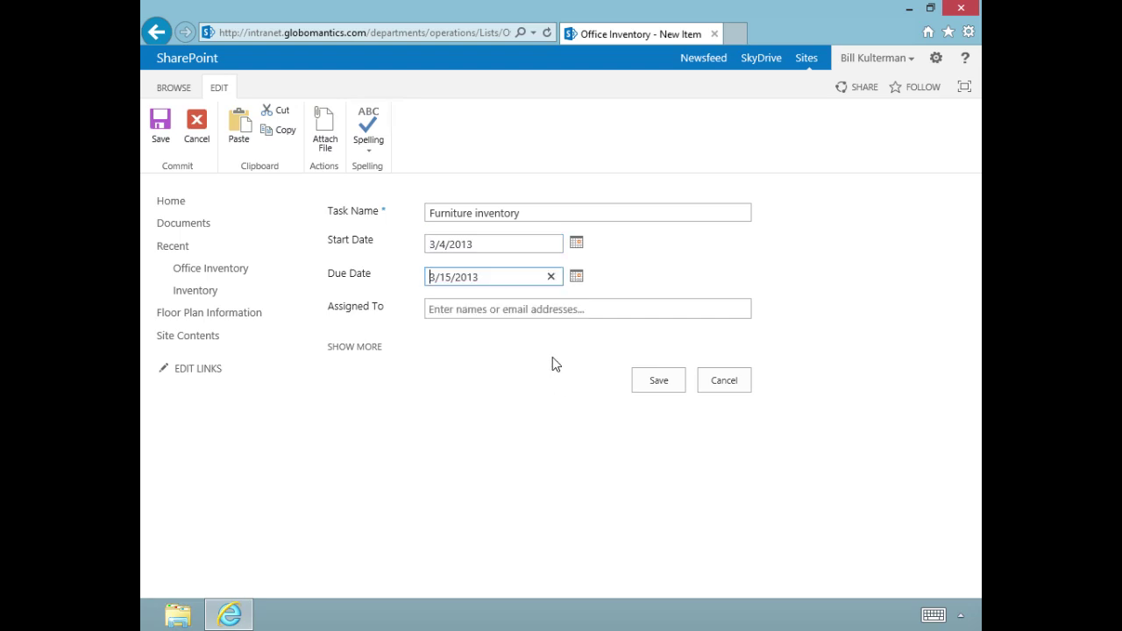
Assign the Furniture inventory task to the administrative assistant by looking up the person's name
click(509, 309)
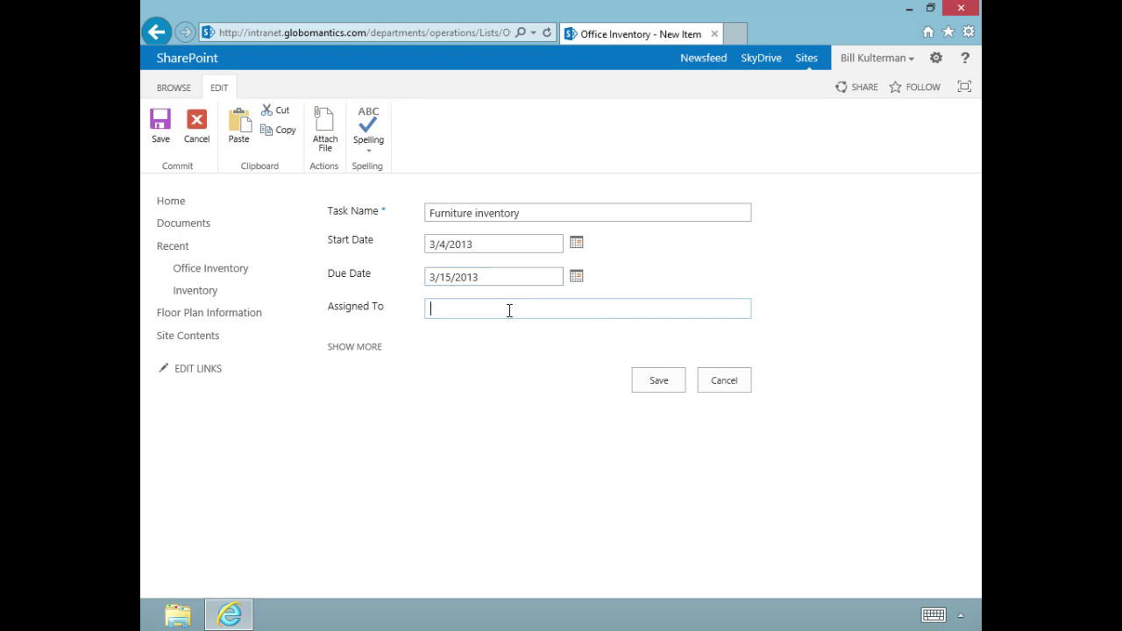
text(jerry)
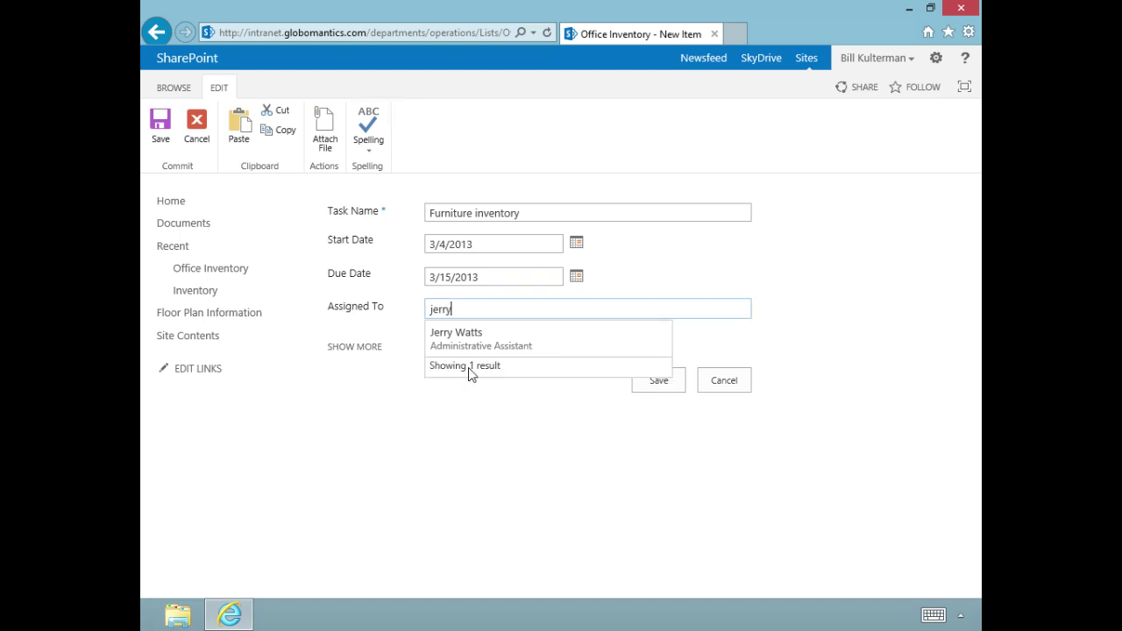
click(464, 337)
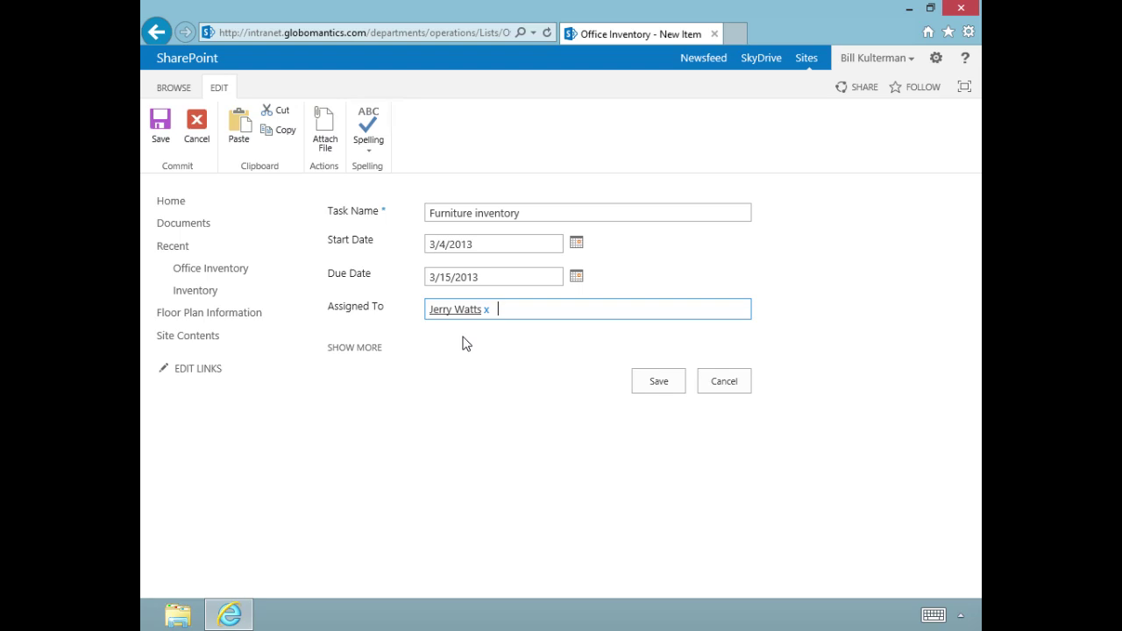
Show the task's additional fields, set its completion to 50 % and enter the description "An inventory of office furniture"
click(349, 353)
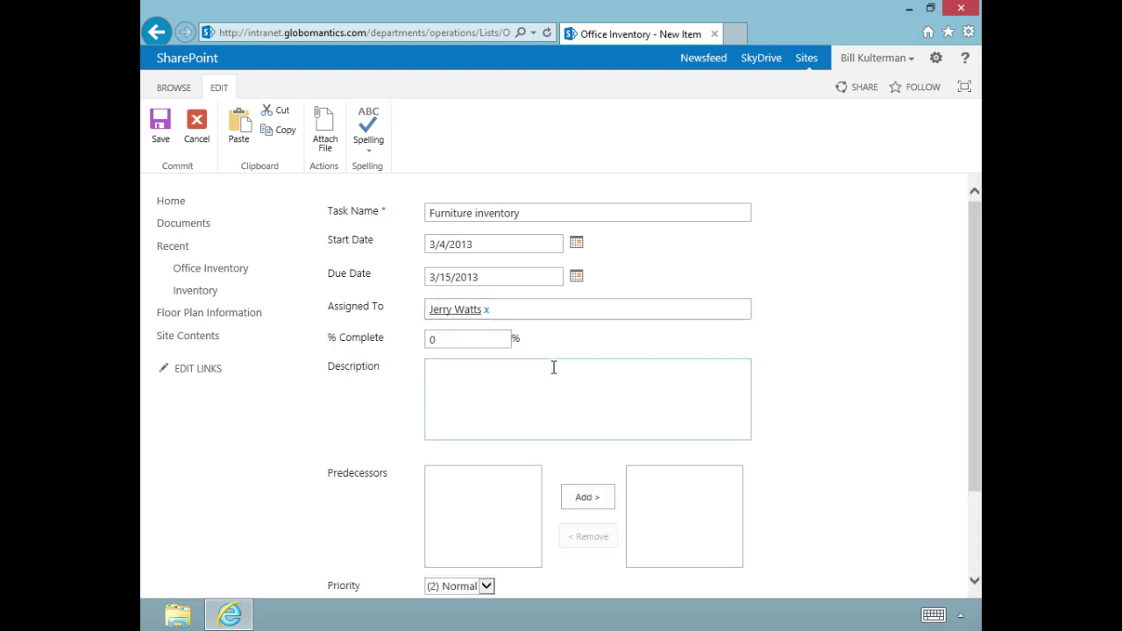
click(464, 338)
mouse_move(973, 340)
mouse_down()
mouse_move(975, 412)
mouse_move(976, 359)
mouse_up()
double_click(447, 299)
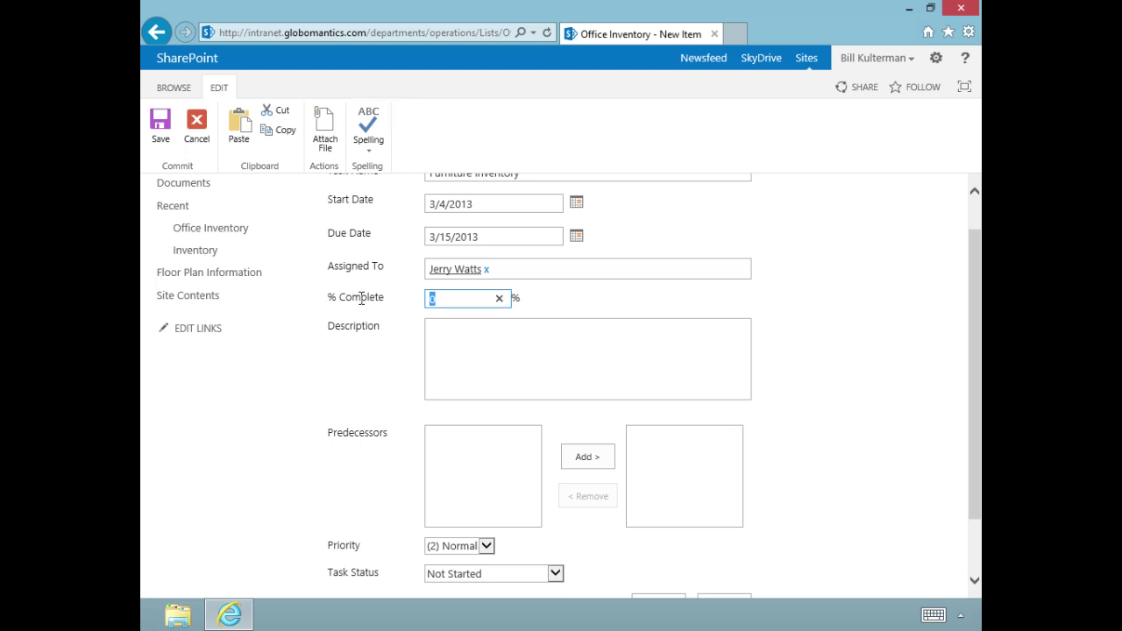
text(50)
click(488, 333)
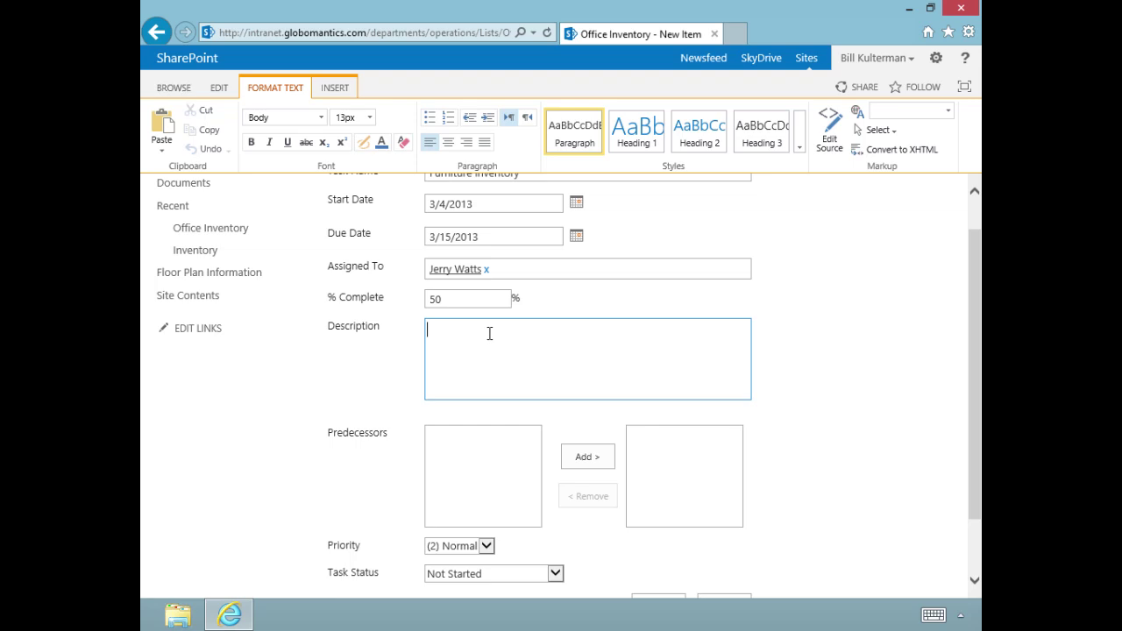
text(An inventory of office furniture)
click(514, 354)
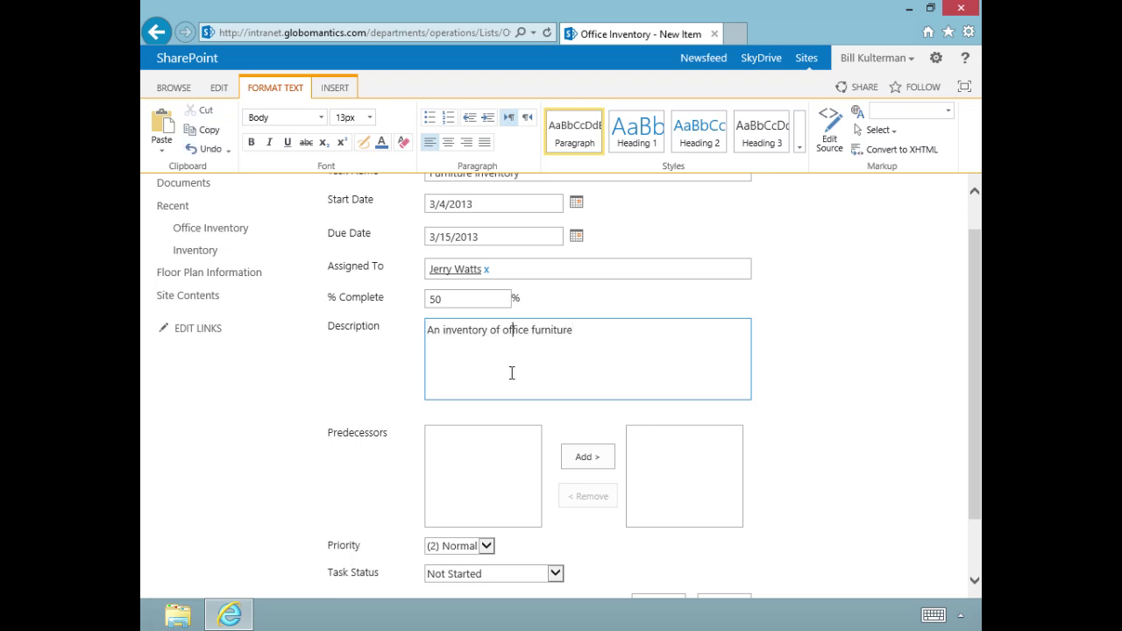
Keep the priority at (2) Normal, set the task status to In Progress and save the task
drag(977, 476, 970, 537)
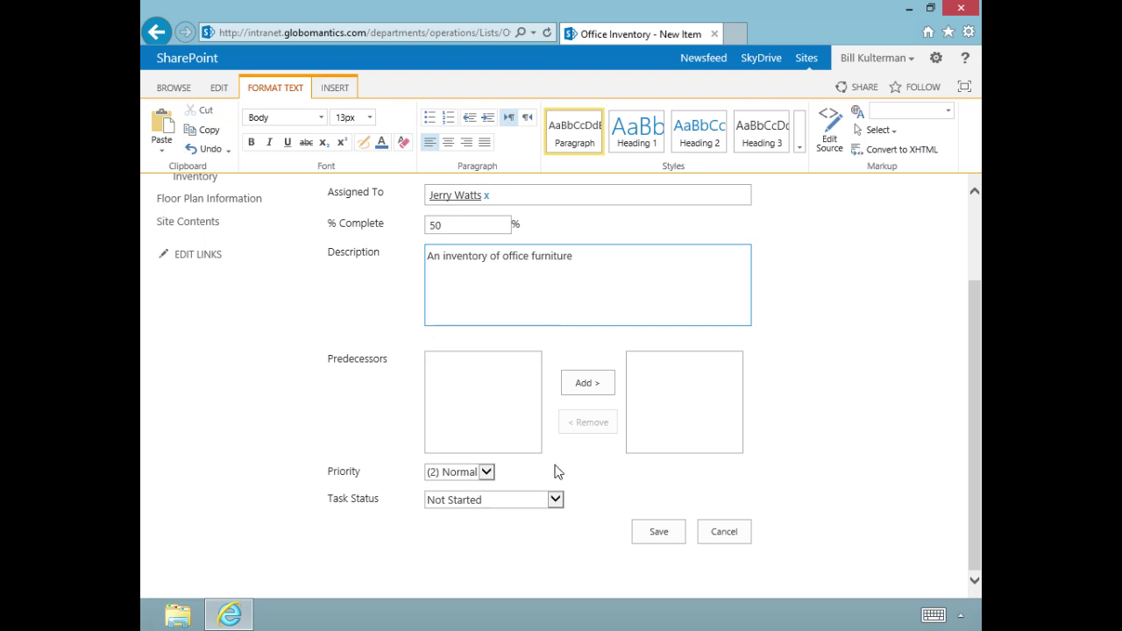
click(485, 472)
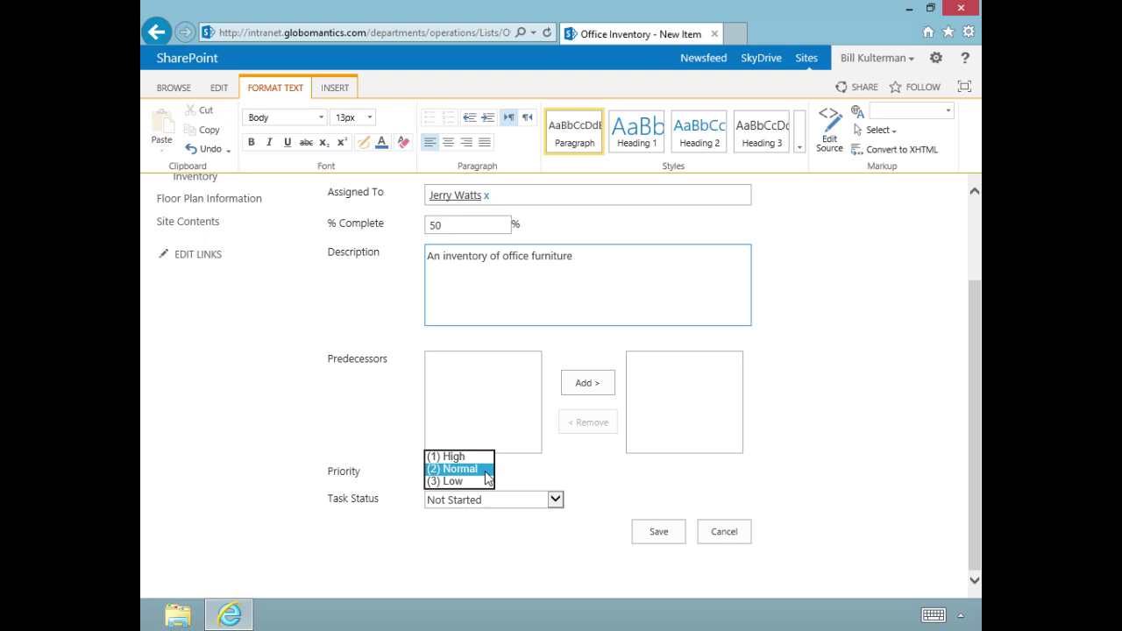
click(555, 500)
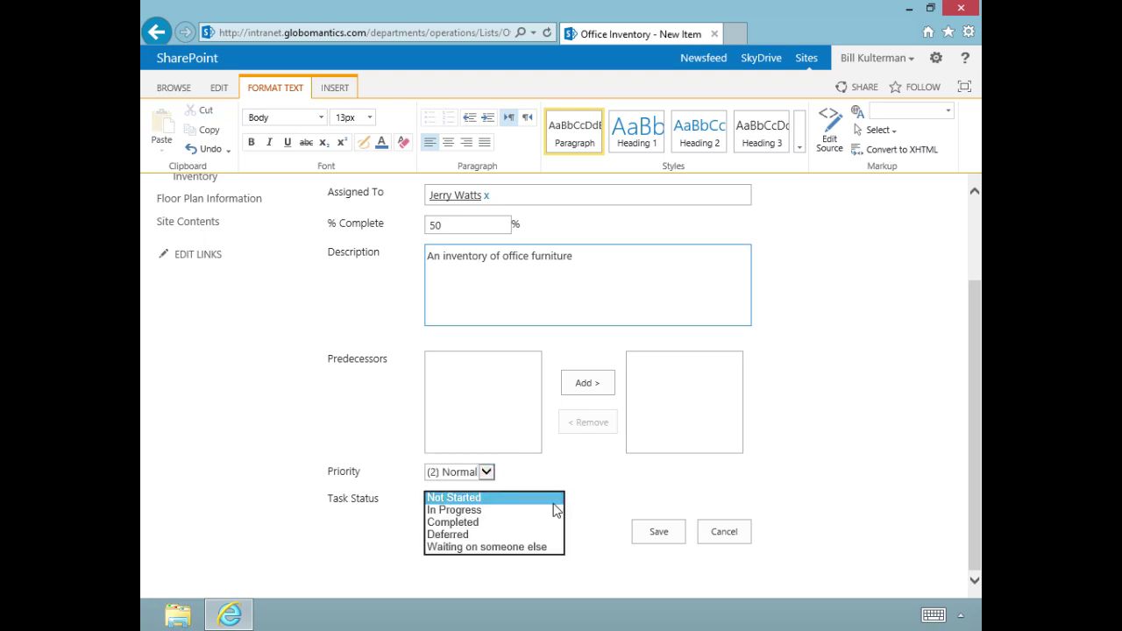
click(546, 512)
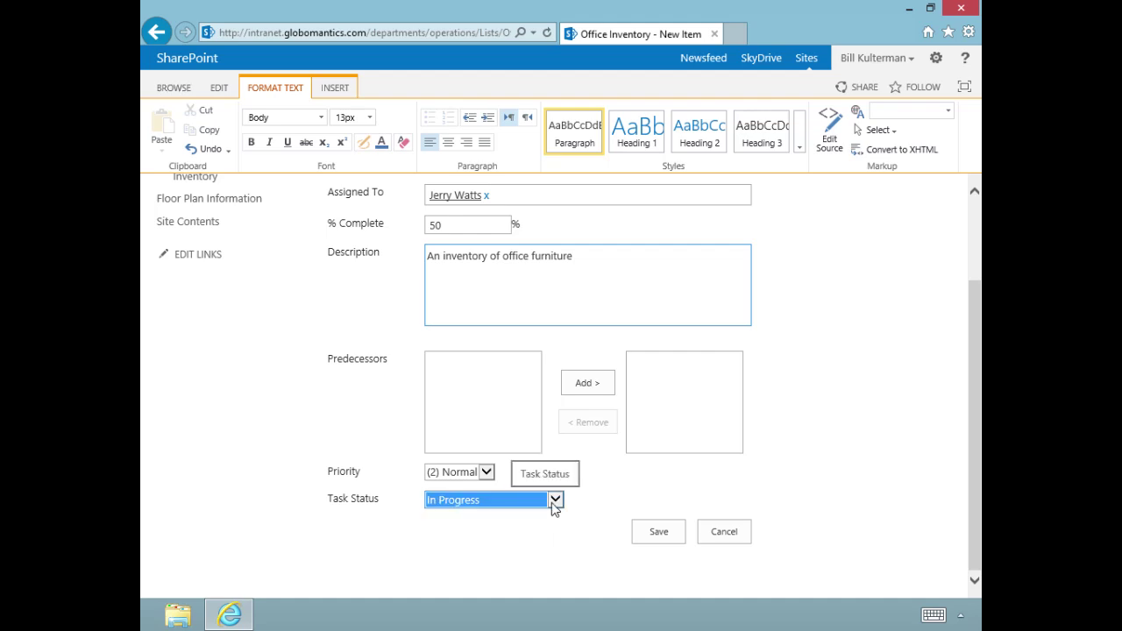
click(656, 532)
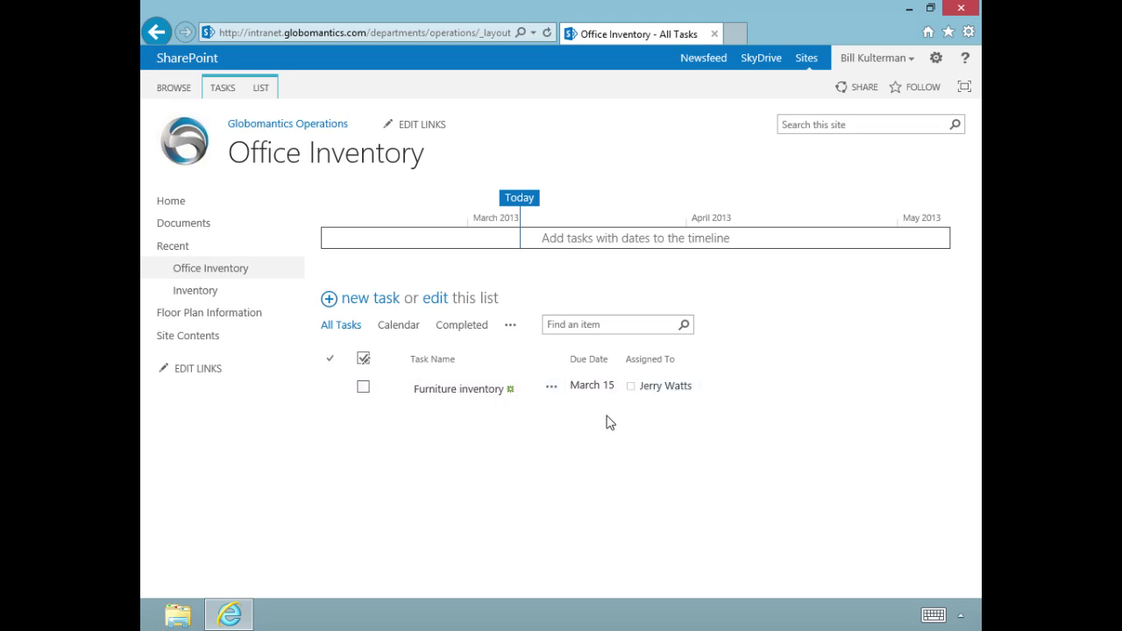
View the details of the Furniture inventory task and return to the task list
click(552, 388)
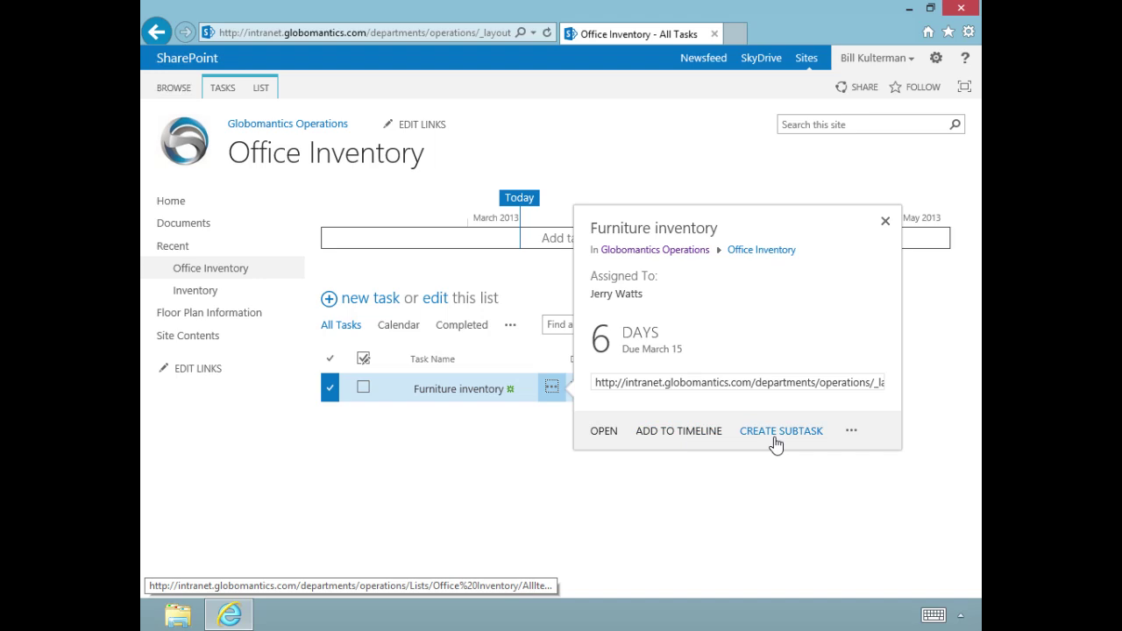
click(603, 431)
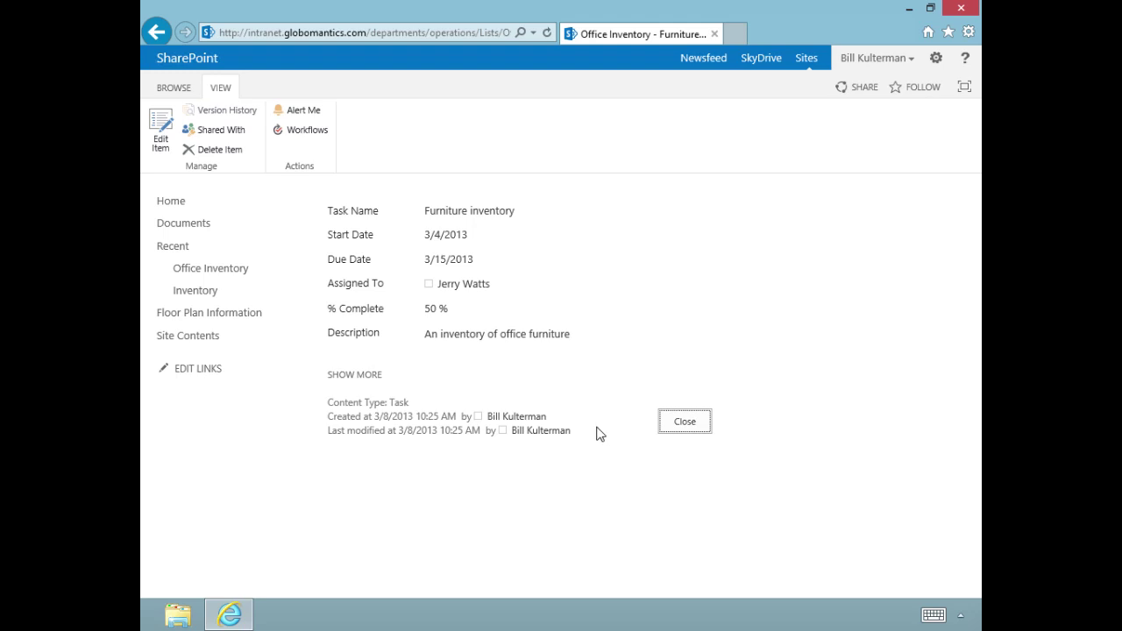
click(158, 34)
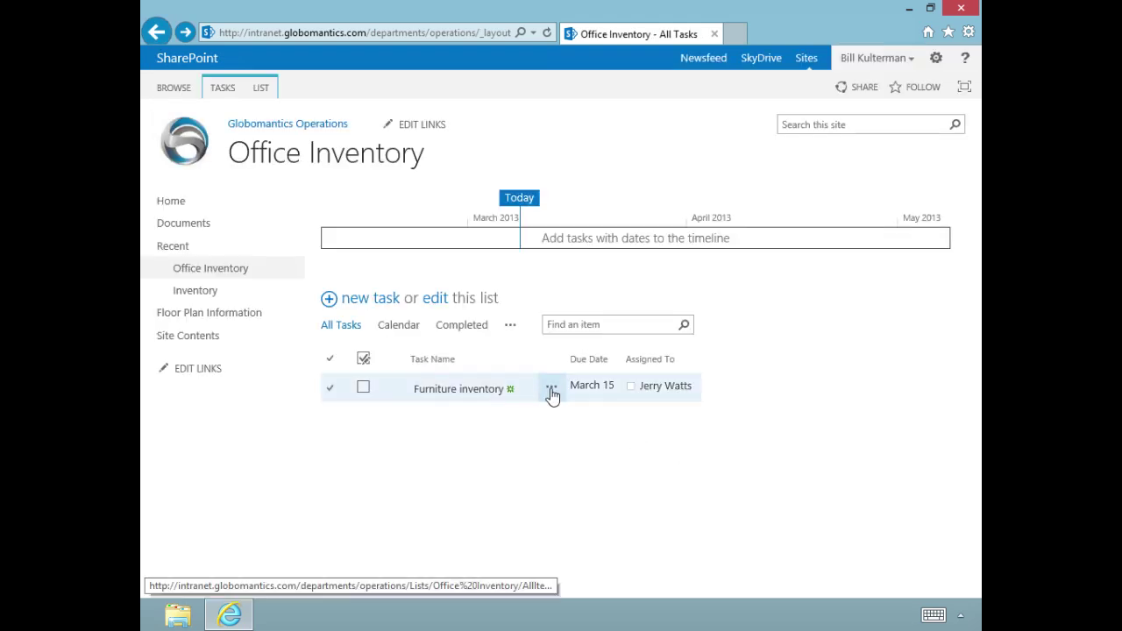
Examine the edit form of the Furniture inventory task and leave it without saving
click(551, 391)
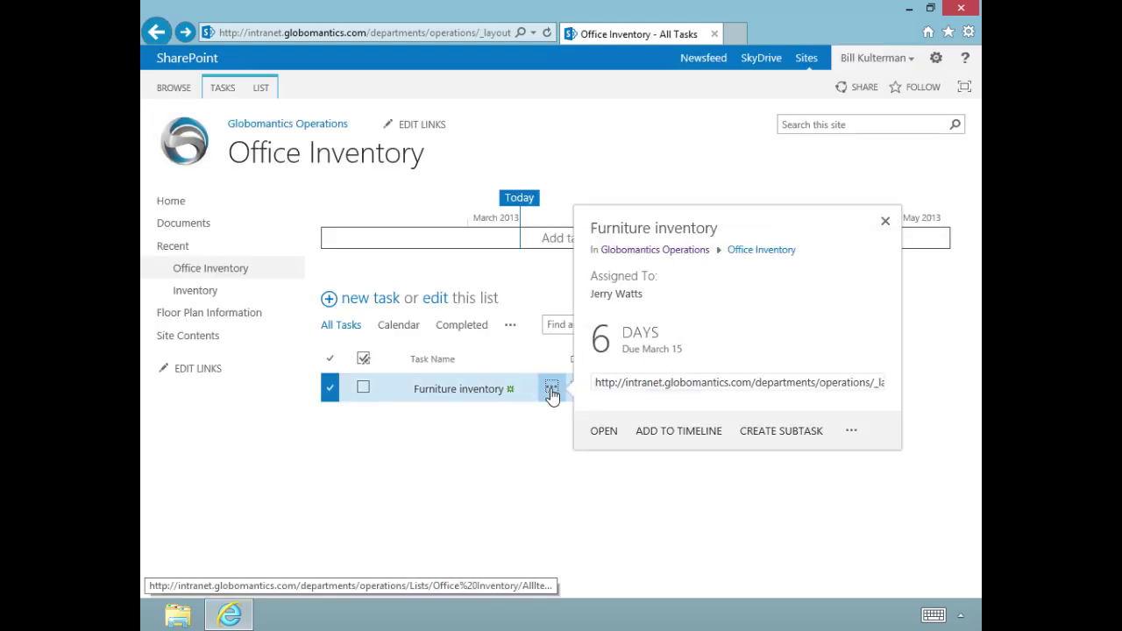
click(853, 435)
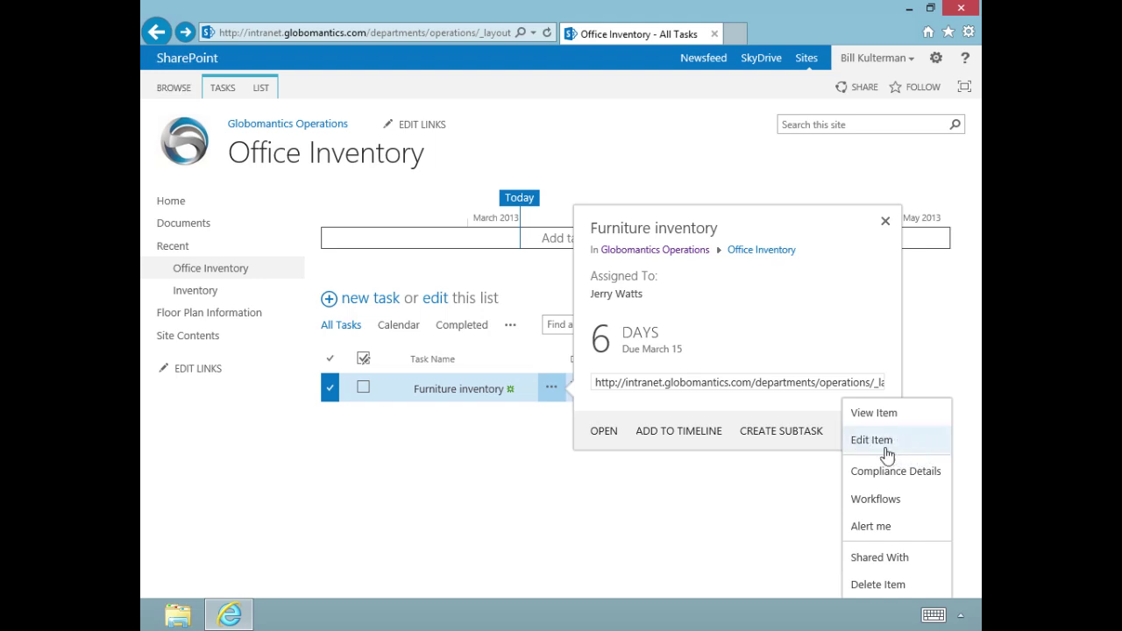
click(877, 440)
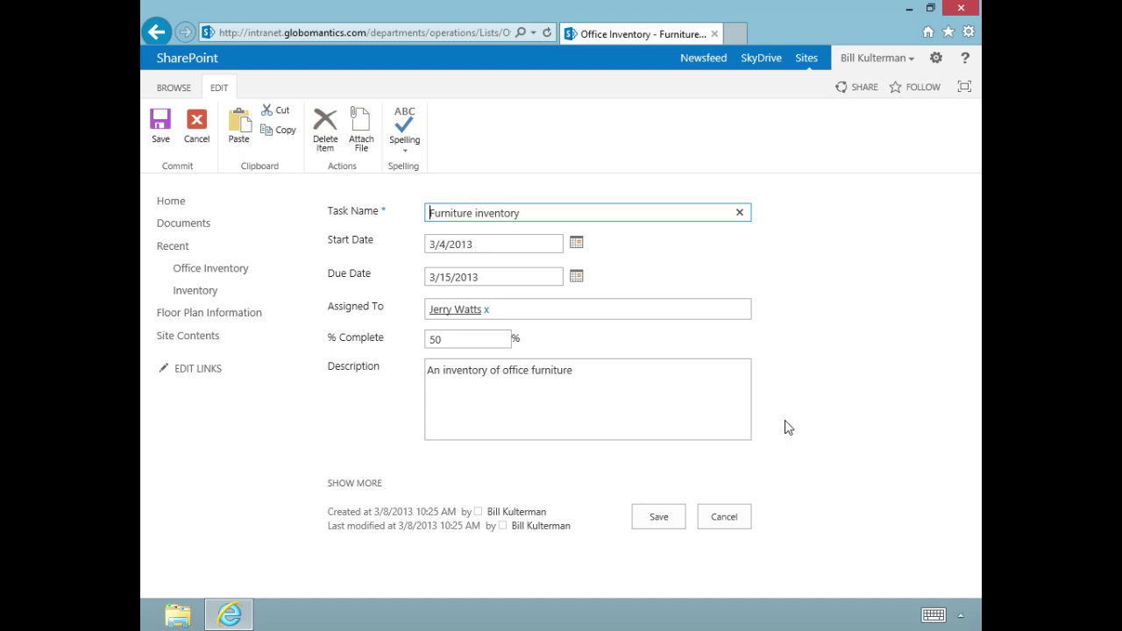
click(733, 520)
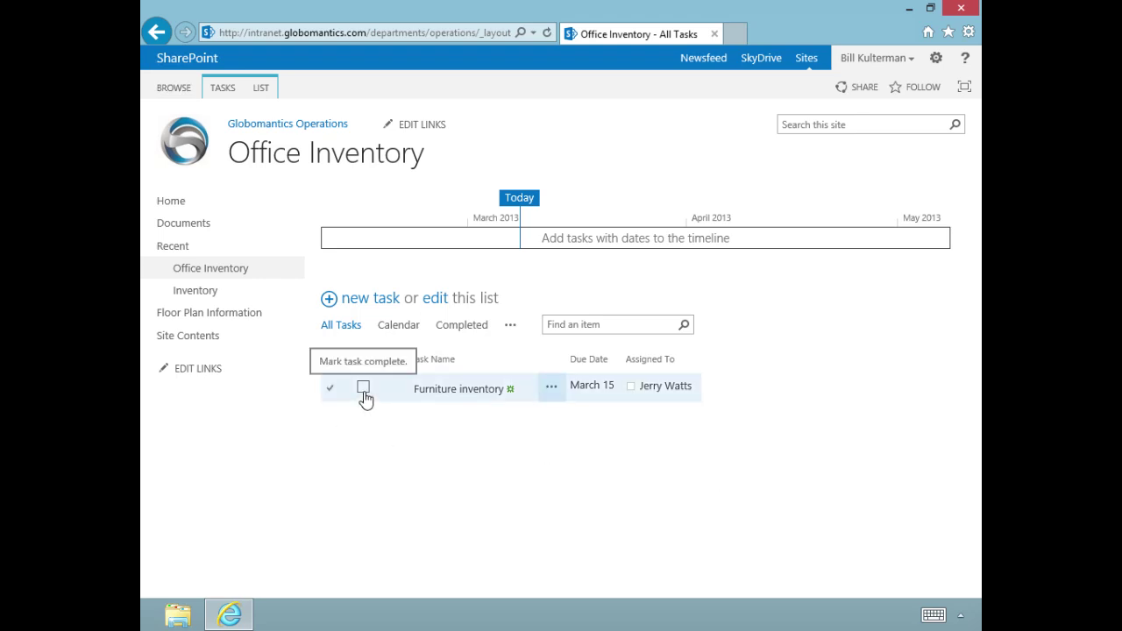
Mark the Furniture inventory task complete in the list and revert it to incomplete
click(364, 388)
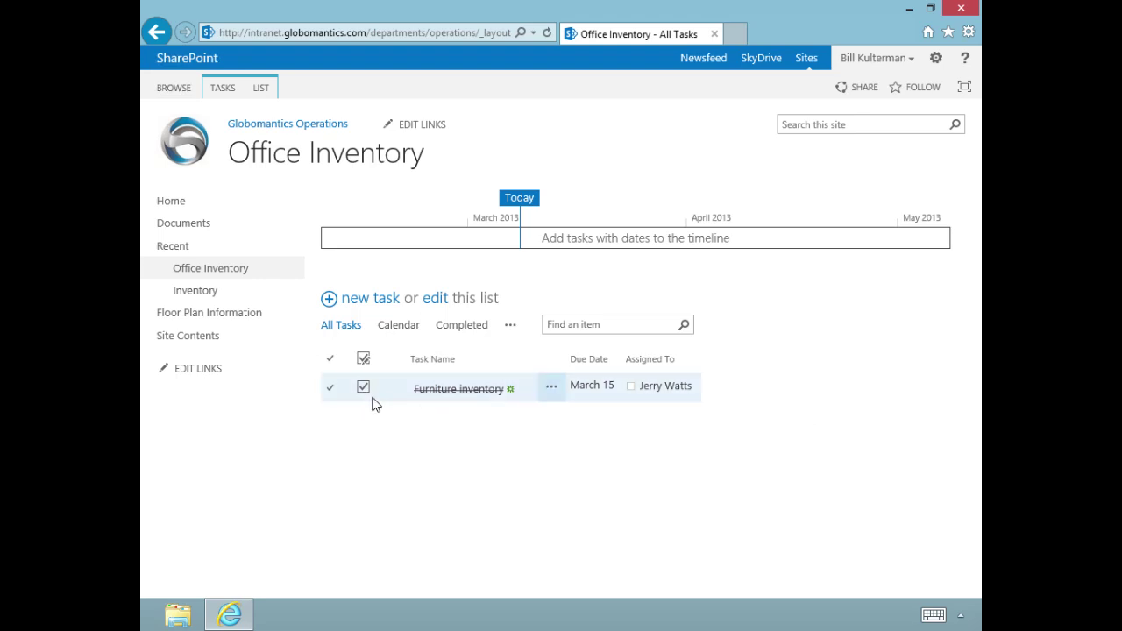
click(366, 389)
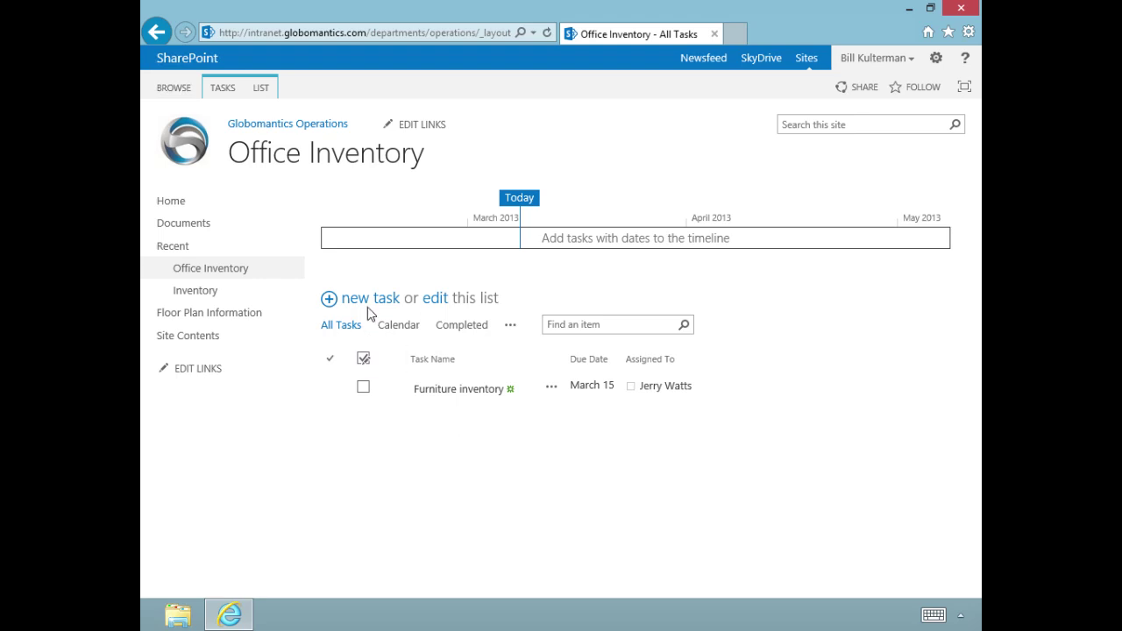
Create a new task in the Office Inventory list and name it IT Inventory
click(222, 88)
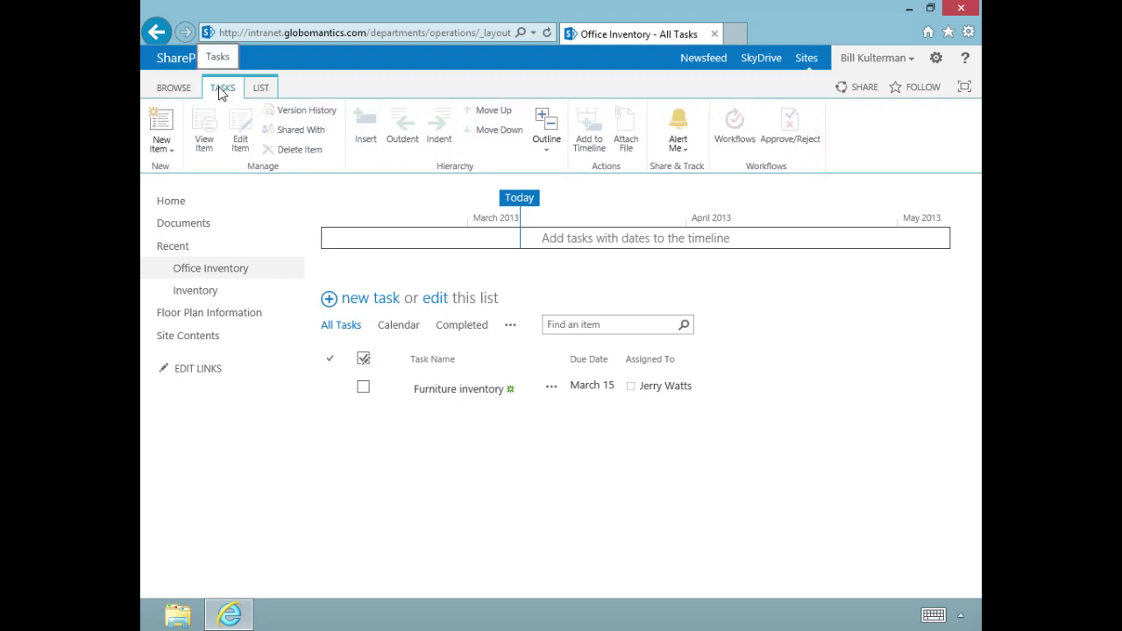
click(162, 144)
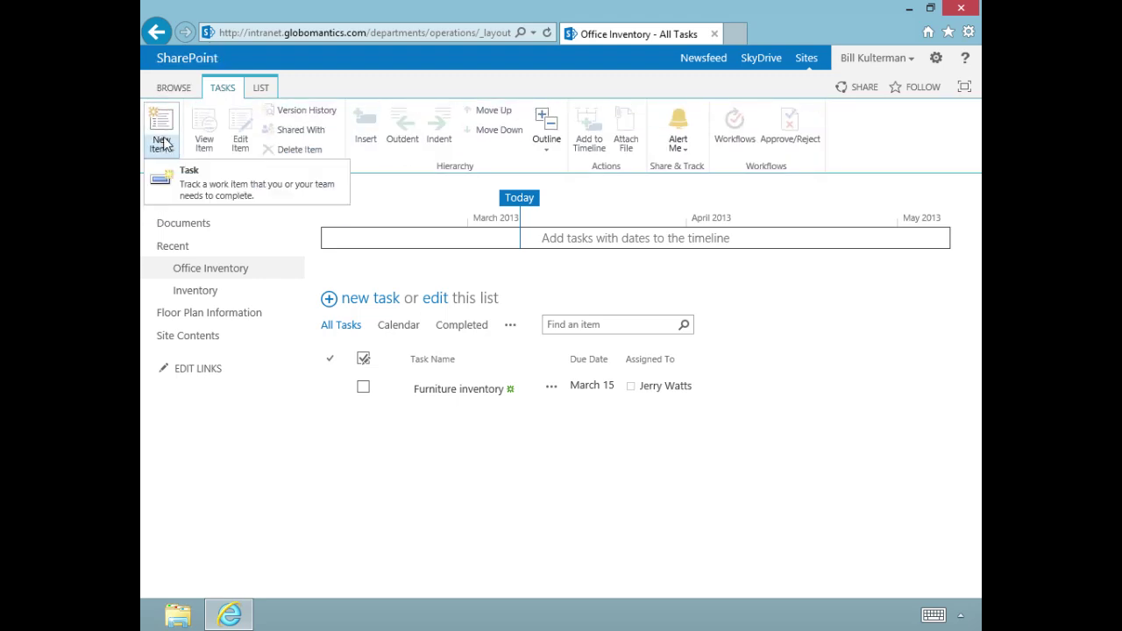
click(203, 184)
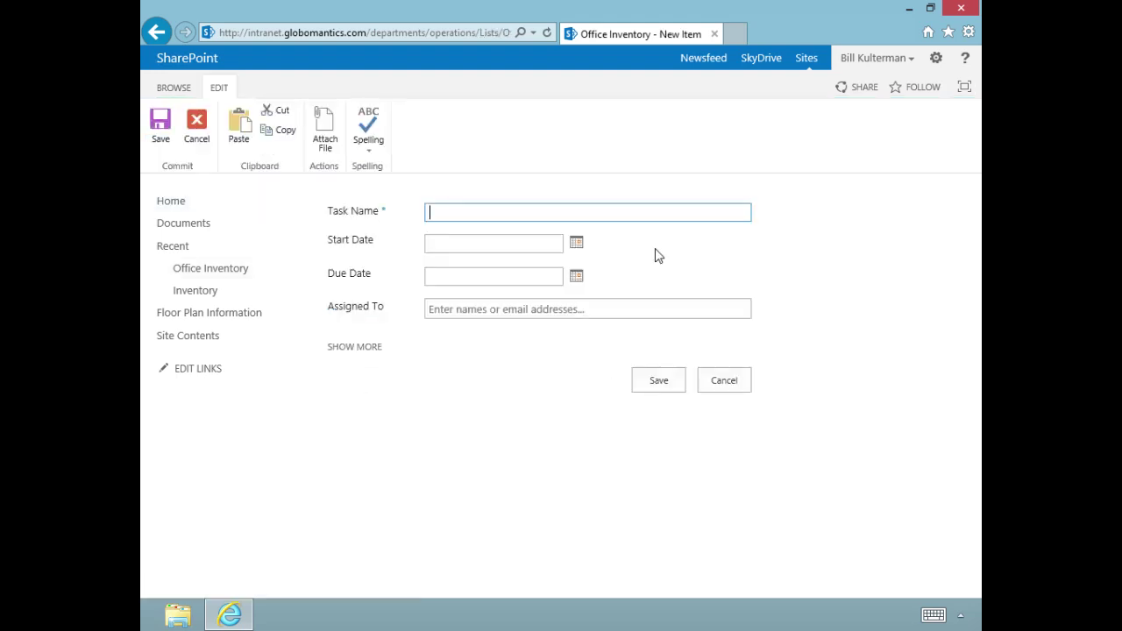
text(IT)
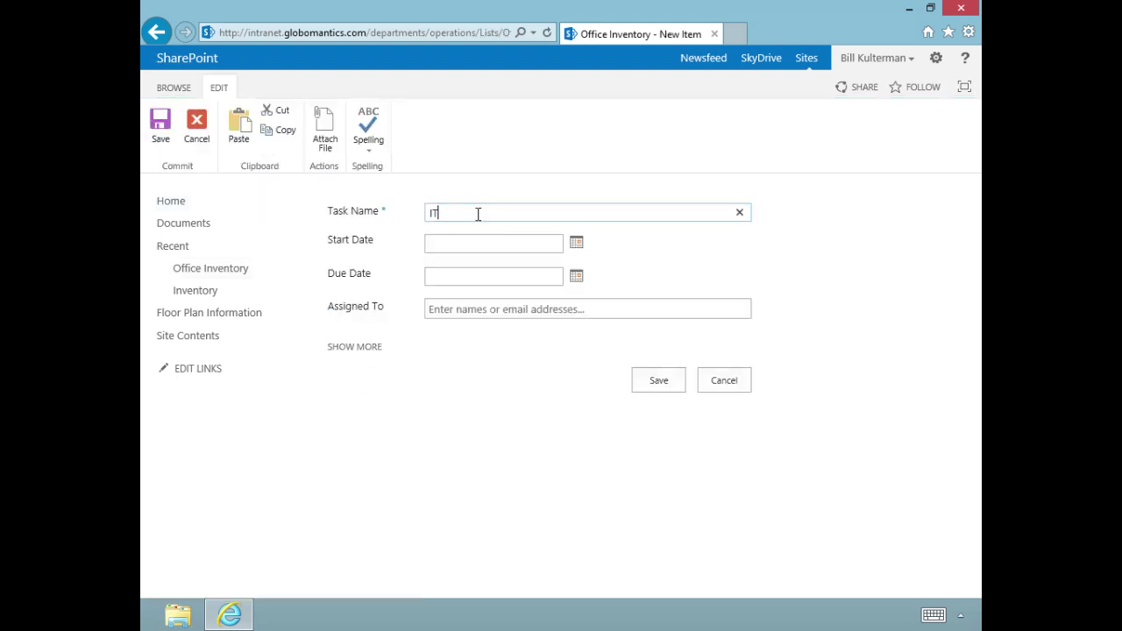
text( Inventory)
Set the IT Inventory task's start date to 3/11/2013 and its due date to 3/22/2013
click(577, 245)
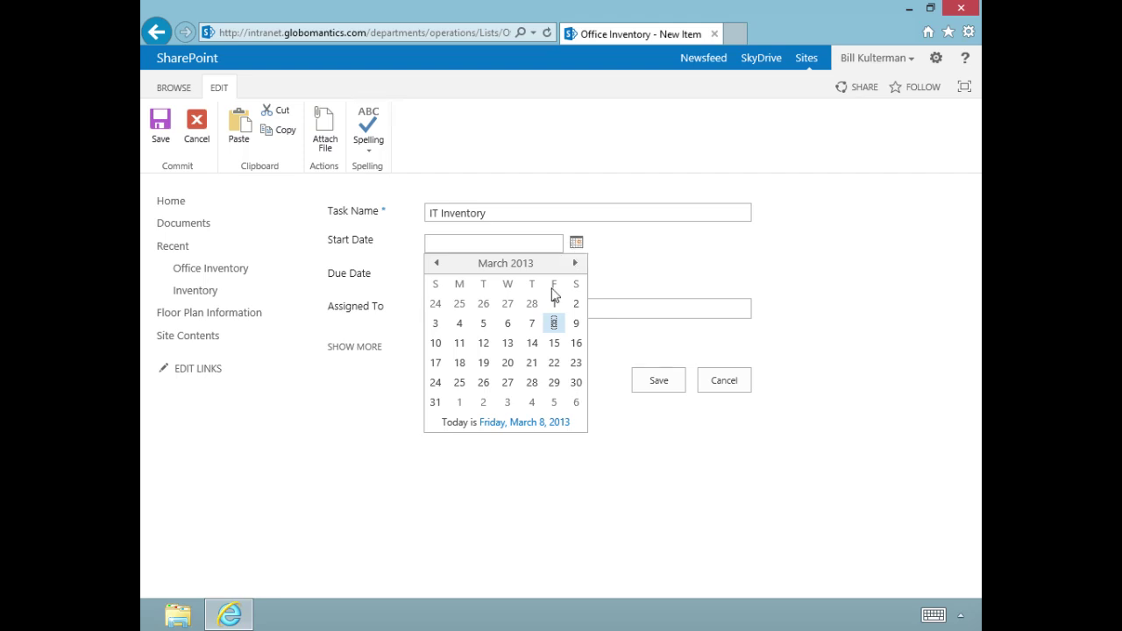
click(459, 345)
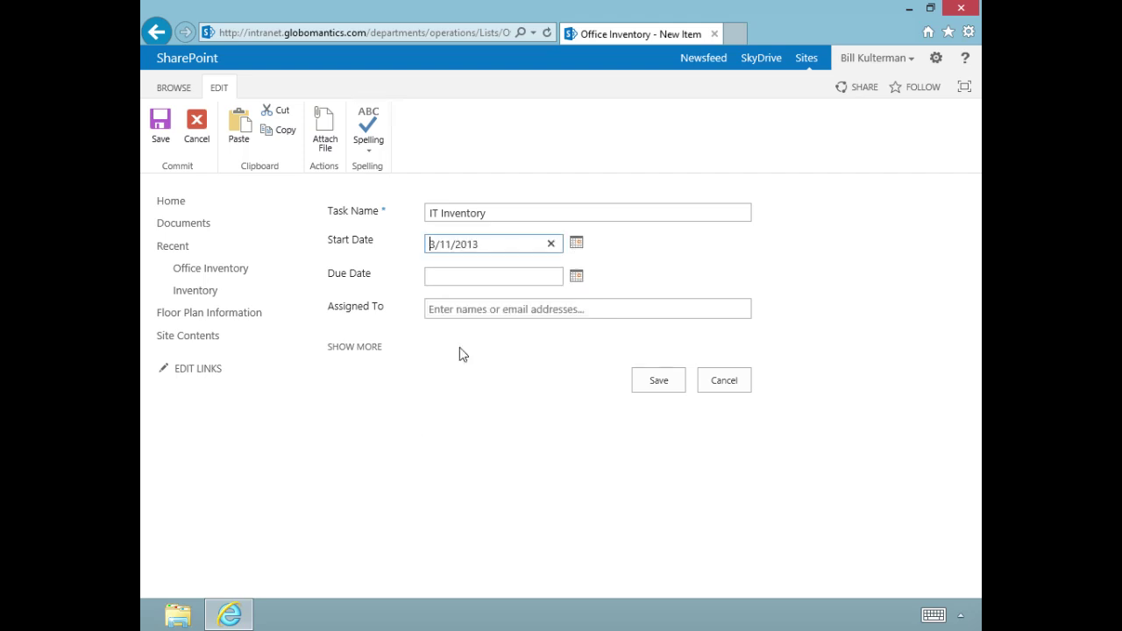
click(574, 277)
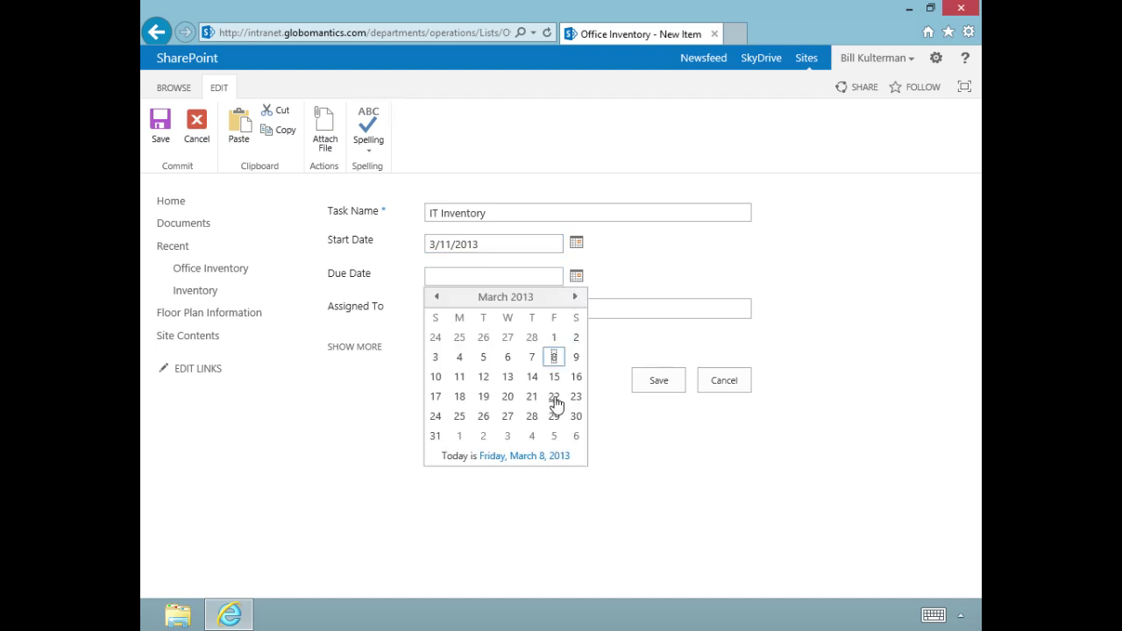
click(555, 398)
Assign the IT Inventory task to the IT Support employee and save it with the additional fields at their defaults
click(492, 310)
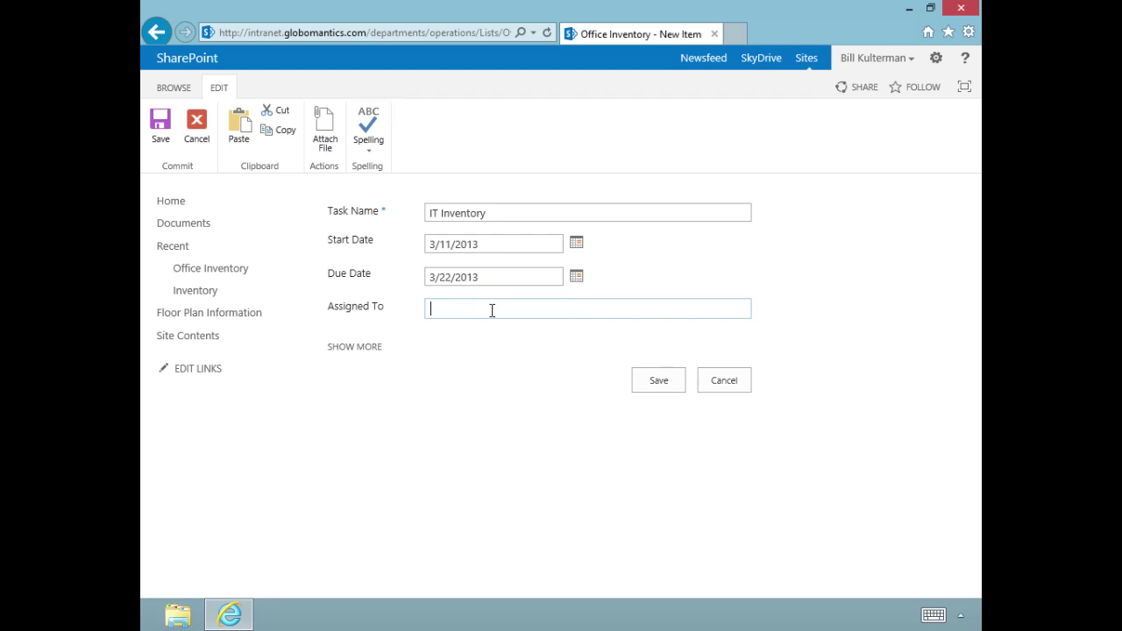
text(angelo)
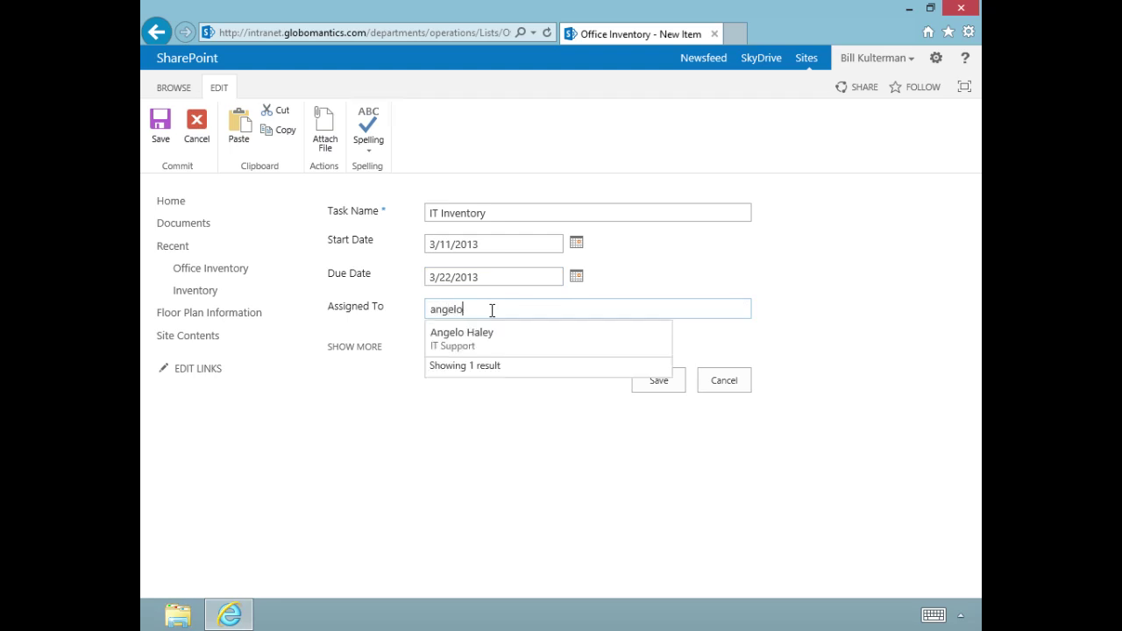
click(479, 347)
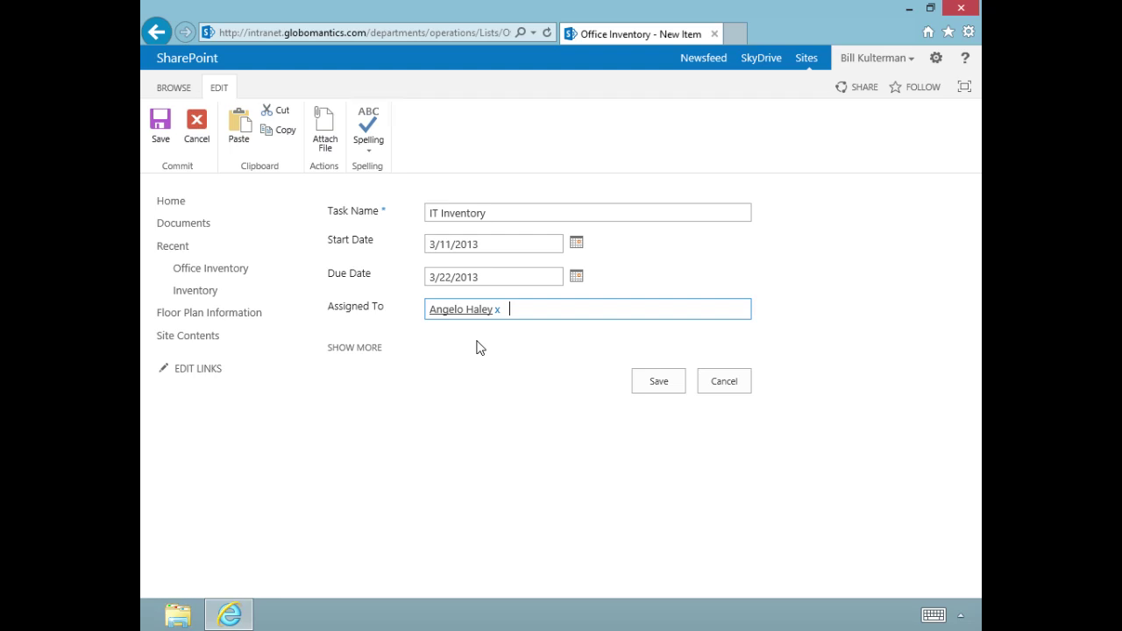
click(354, 347)
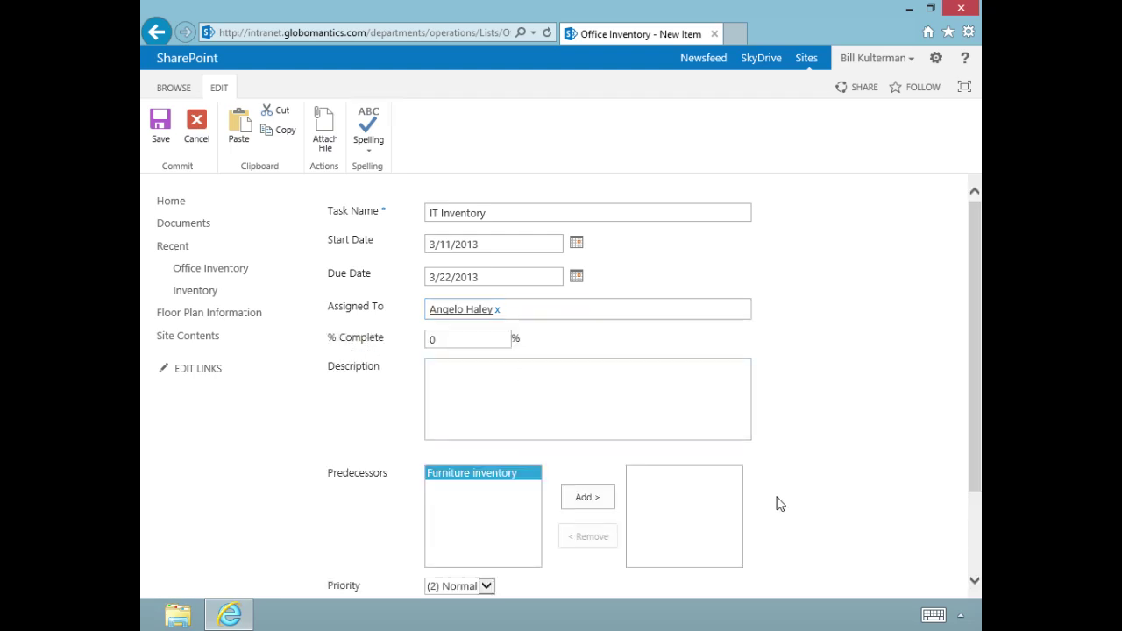
scroll(815, 476, down, 2)
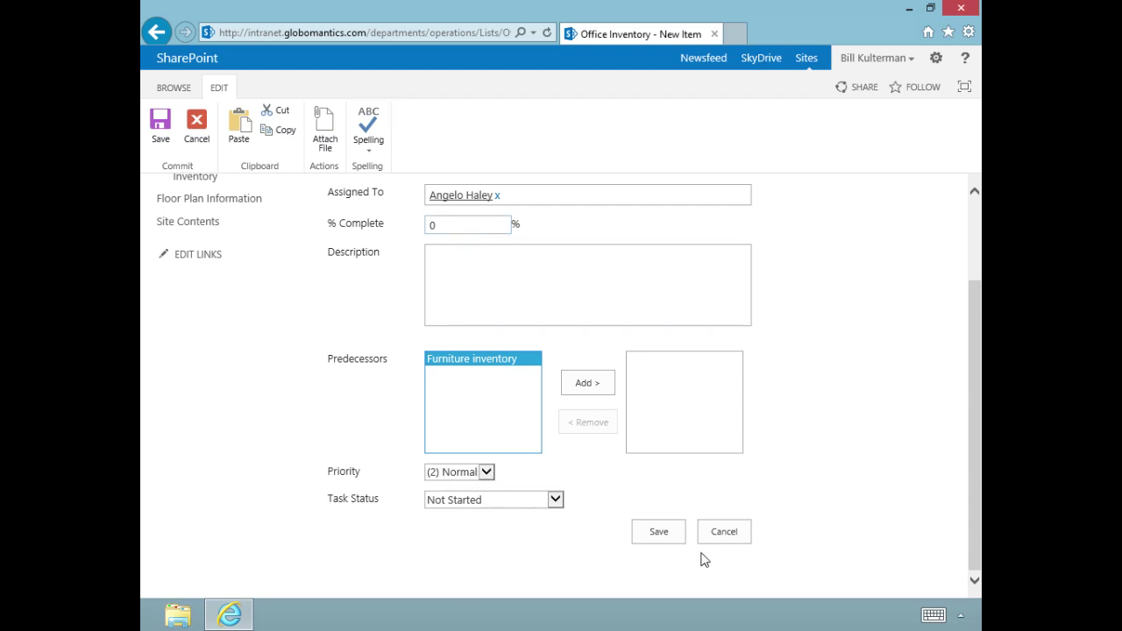
click(656, 535)
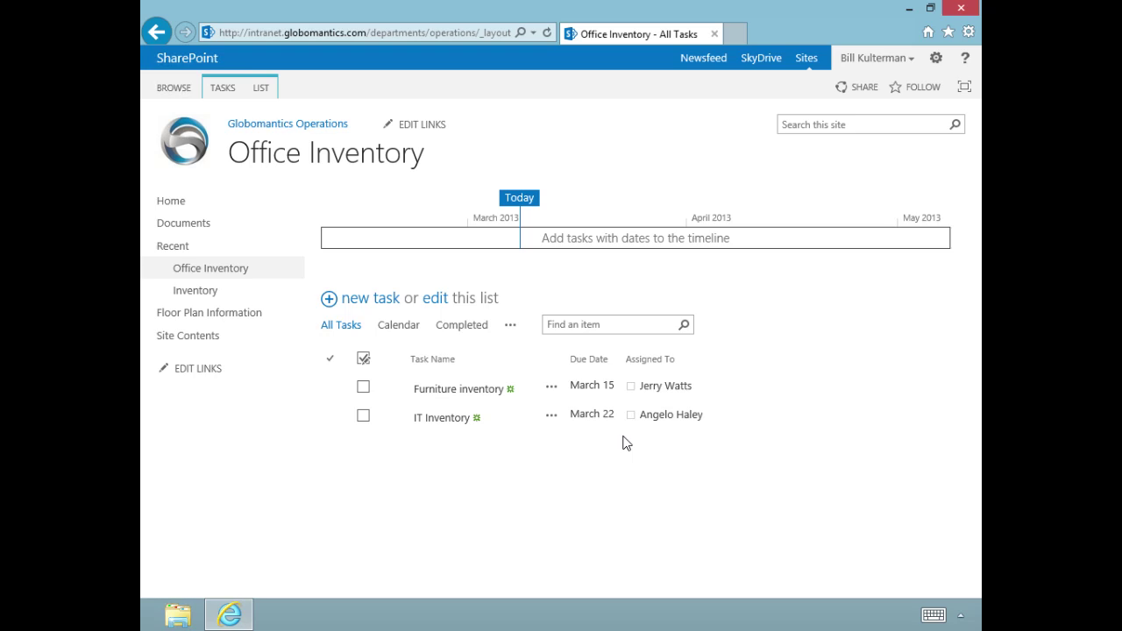
Create another new task and name it Compile Inventory
click(371, 301)
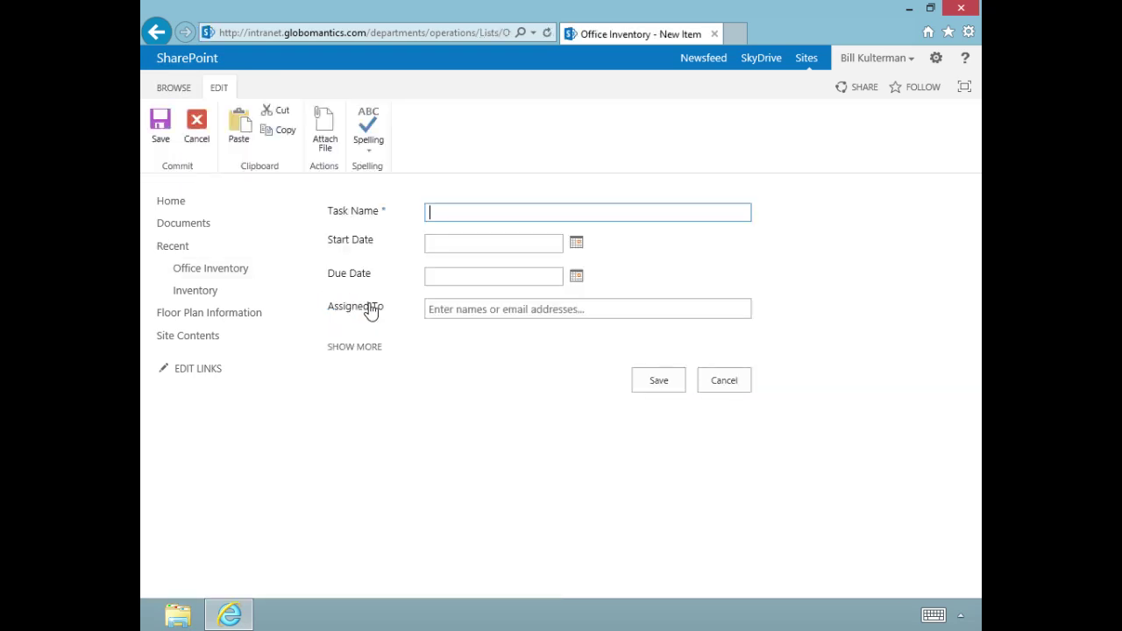
text(Compile the compl)
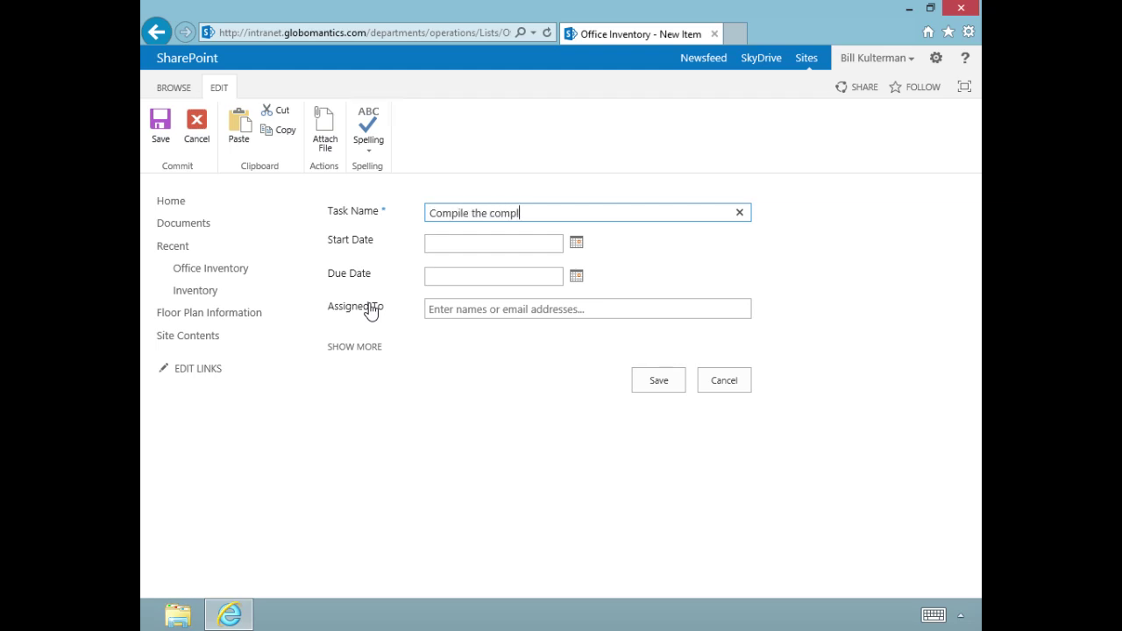
text(et)
key(BackSpace)
key(BackSpace)
key(BackSpace)
key(BackSpace)
key(BackSpace)
key(BackSpace)
key(BackSpace)
key(BackSpace)
key(BackSpace)
key(BackSpace)
key(BackSpace)
text(Inventor)
key(Tab)
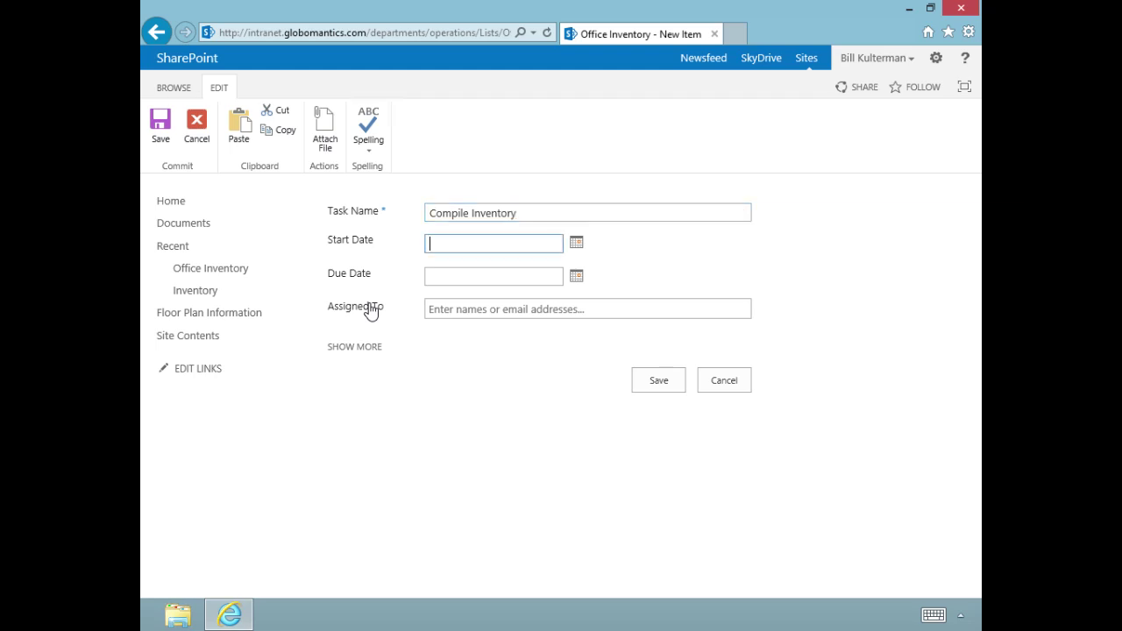
Set the Compile Inventory task's start date to 4/1/2013 and its due date to 4/12/2013
click(578, 249)
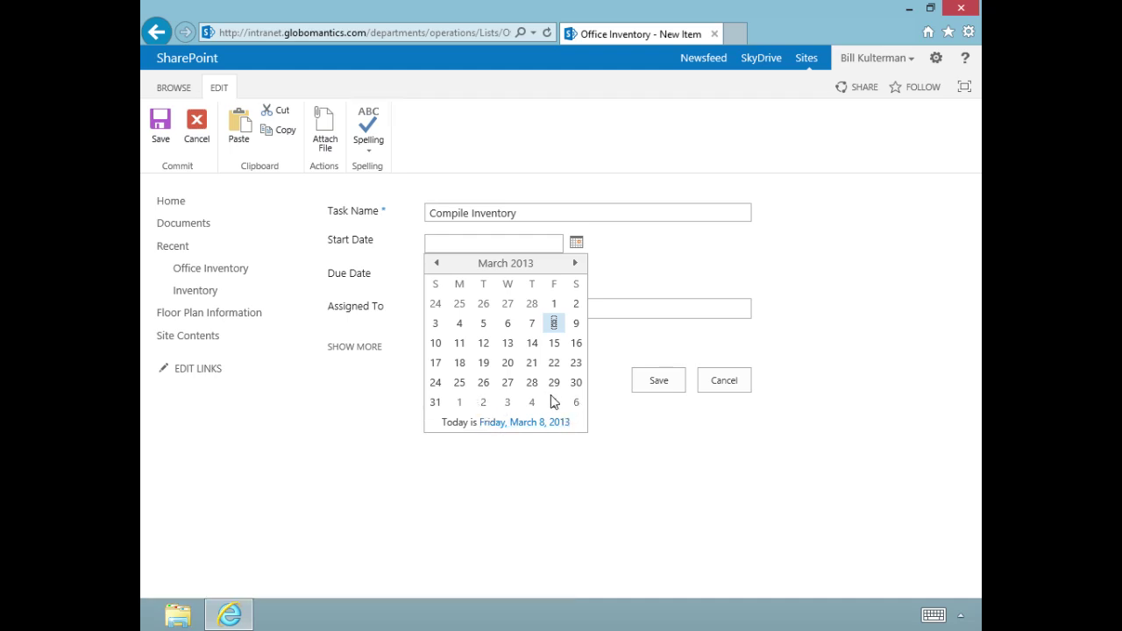
click(458, 401)
click(578, 277)
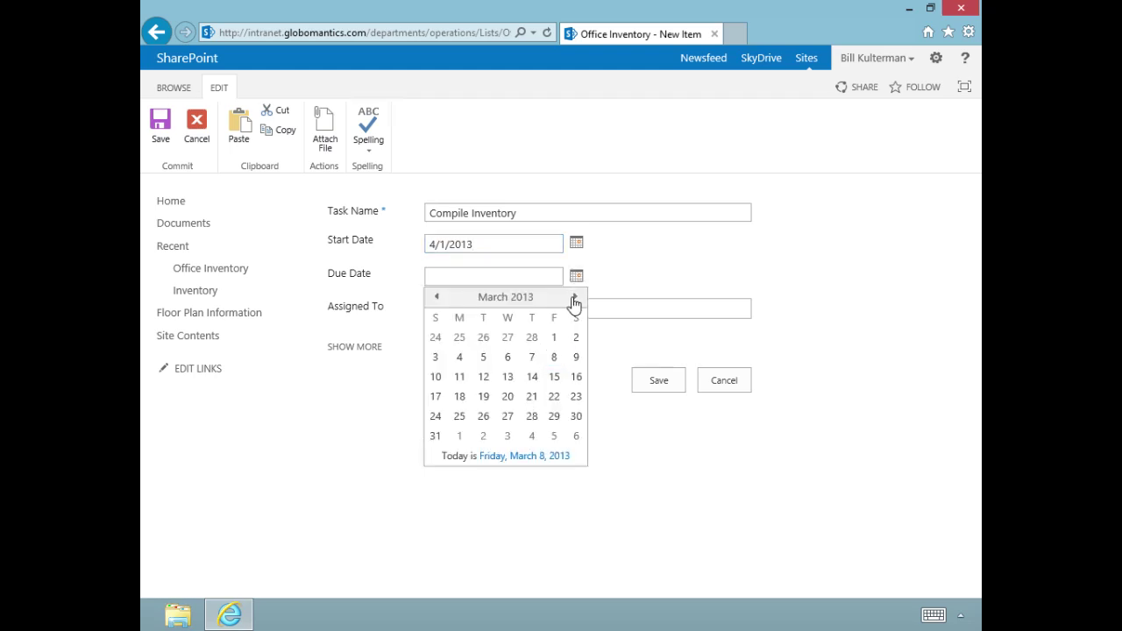
click(574, 301)
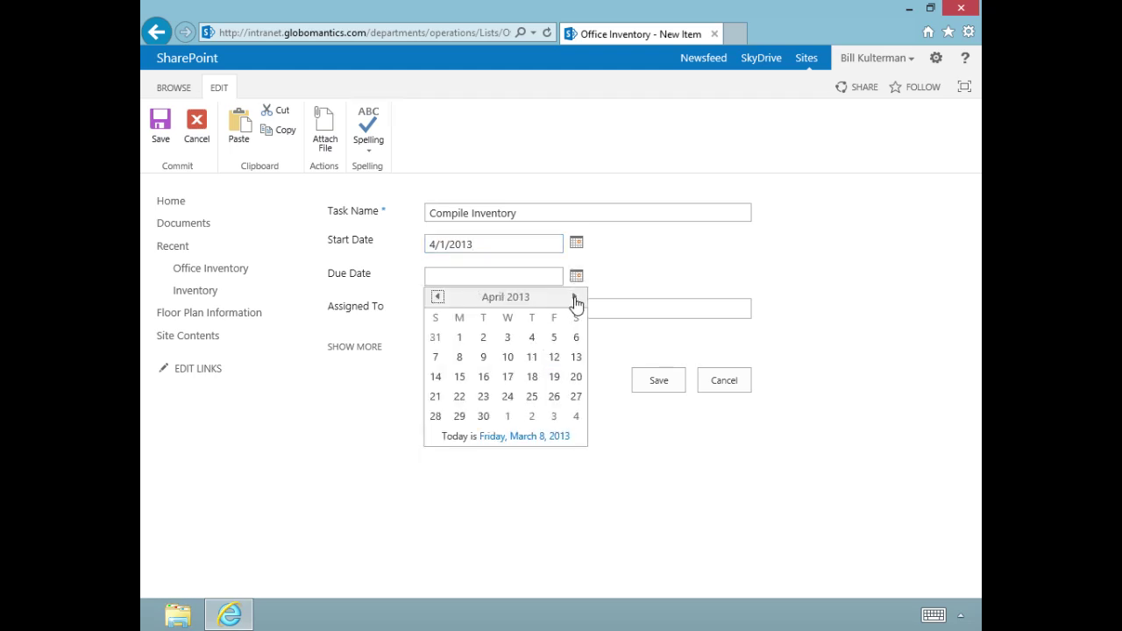
click(554, 359)
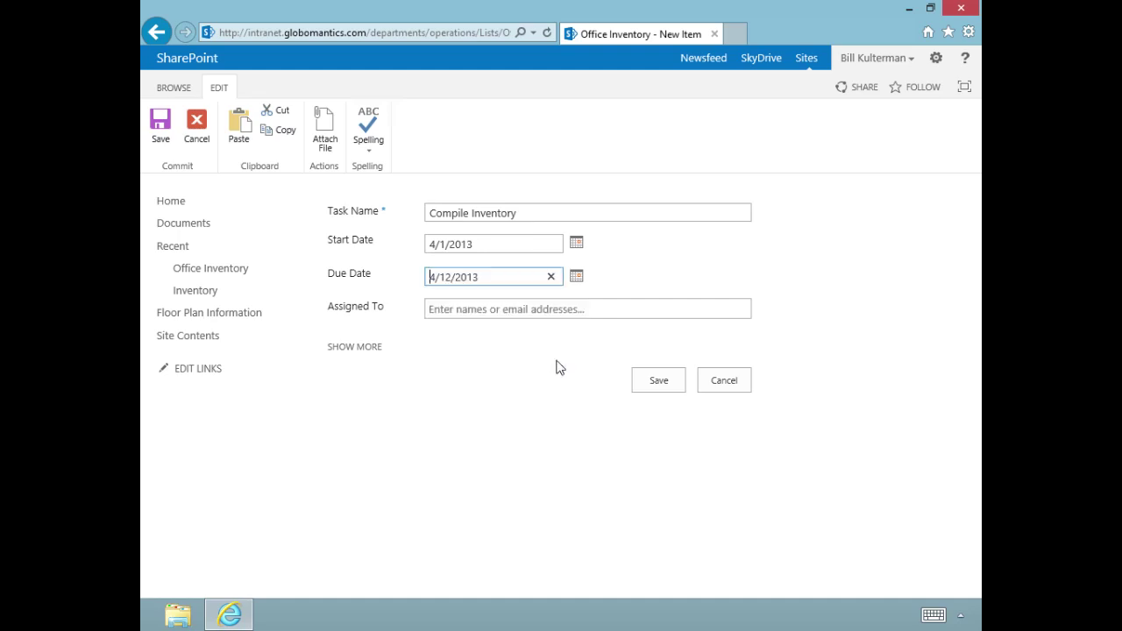
Assign the Compile Inventory task to the Director of Operations
click(478, 310)
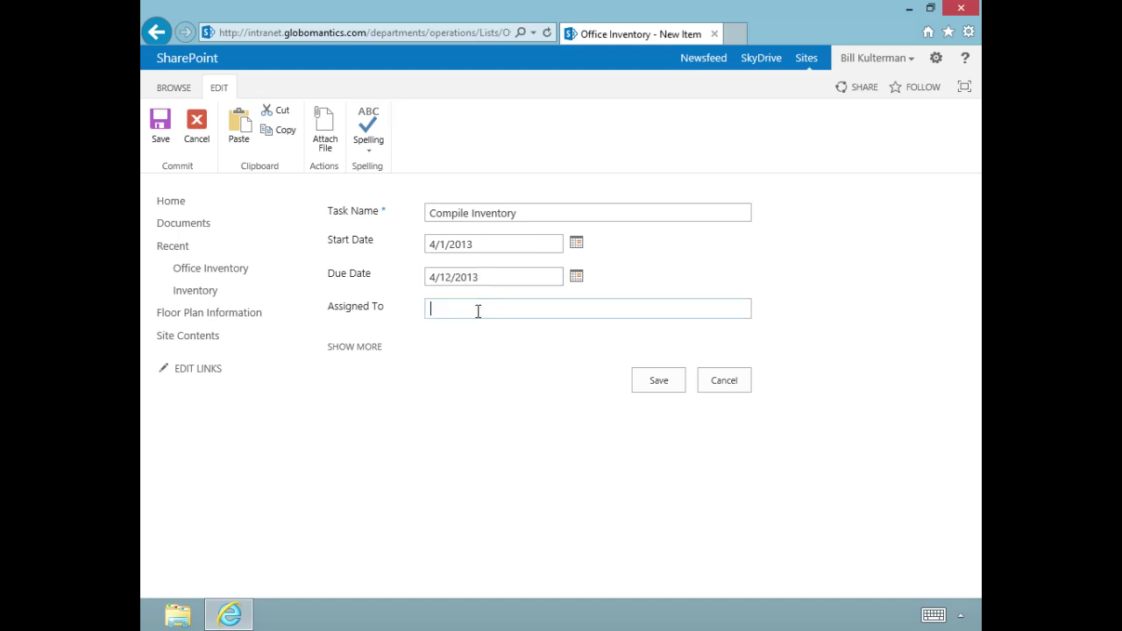
text(bill)
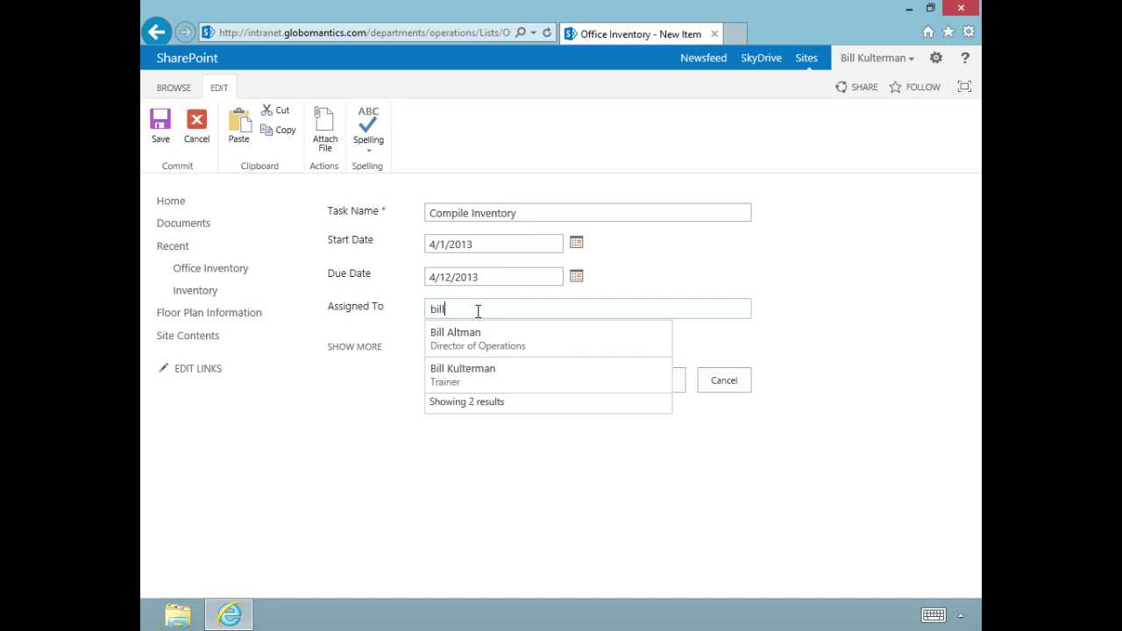
click(490, 343)
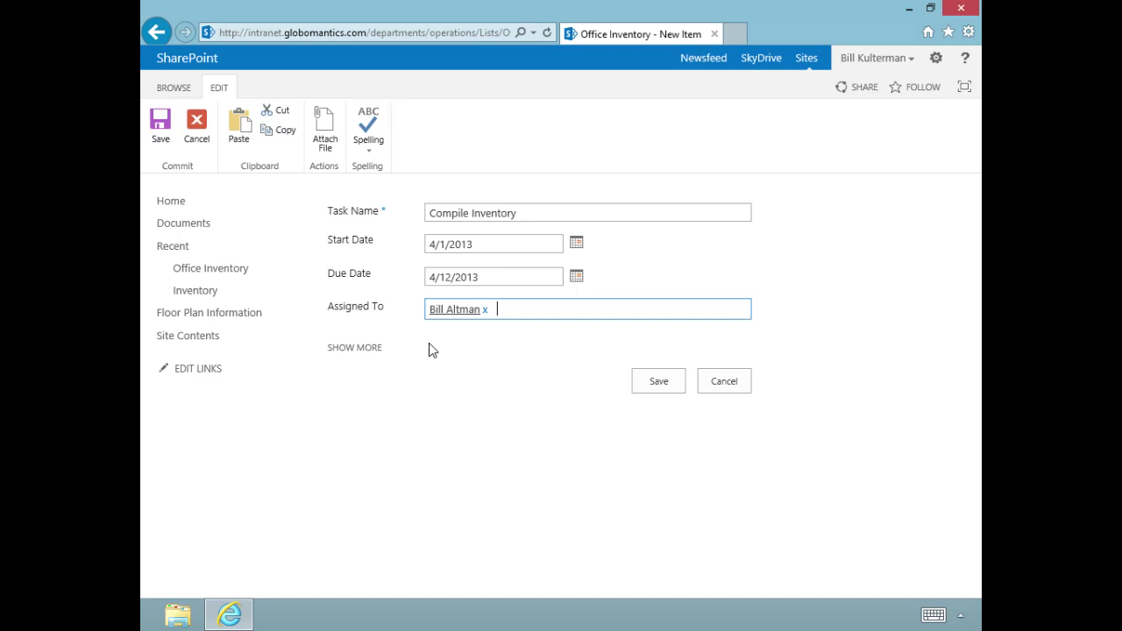
Show the additional task fields and add Furniture inventory and IT Inventory as predecessors of the task
click(352, 351)
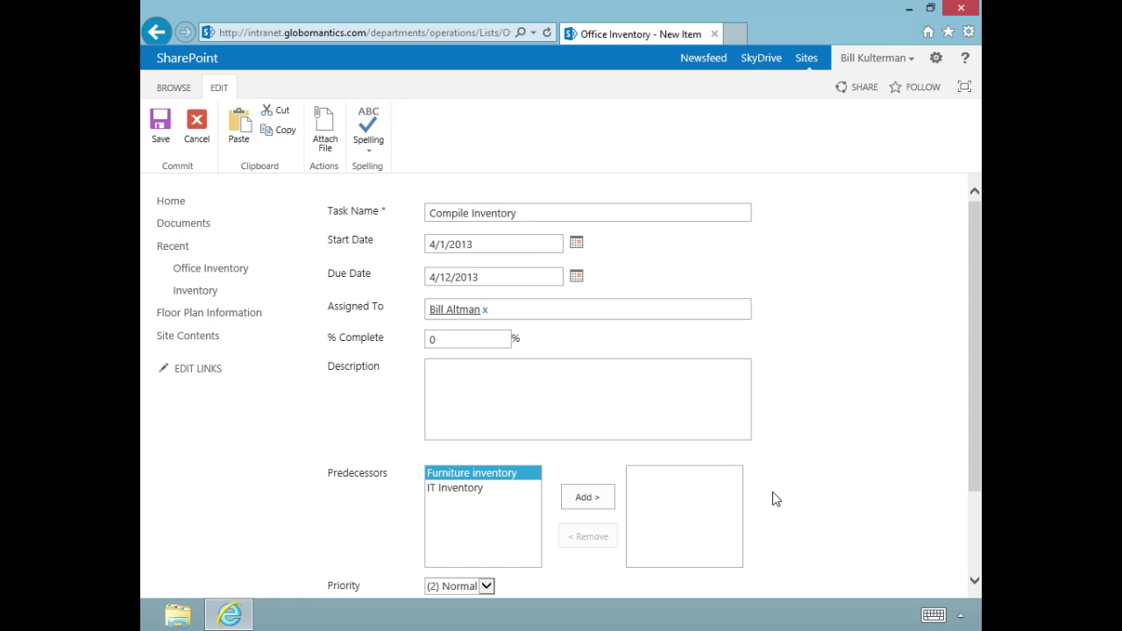
click(702, 421)
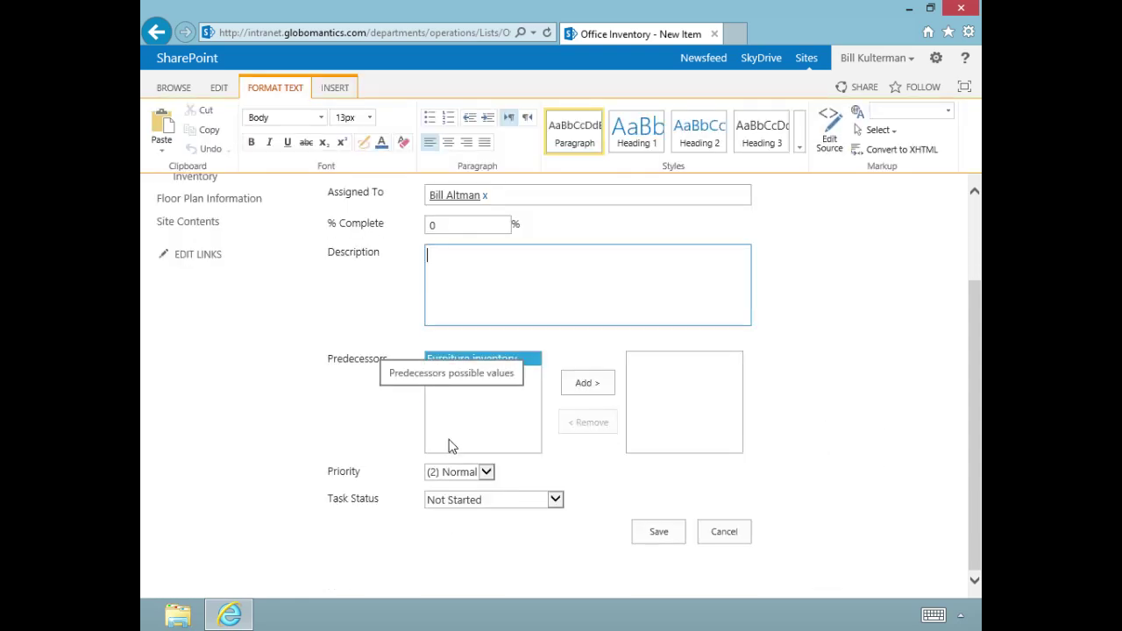
click(523, 389)
click(571, 390)
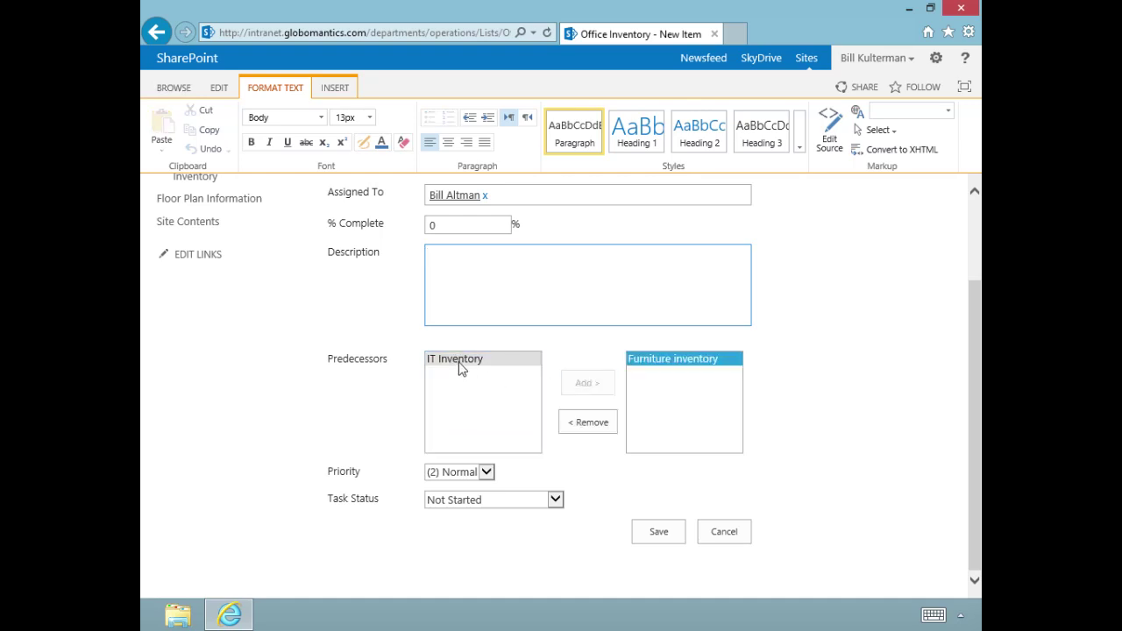
click(459, 363)
click(579, 392)
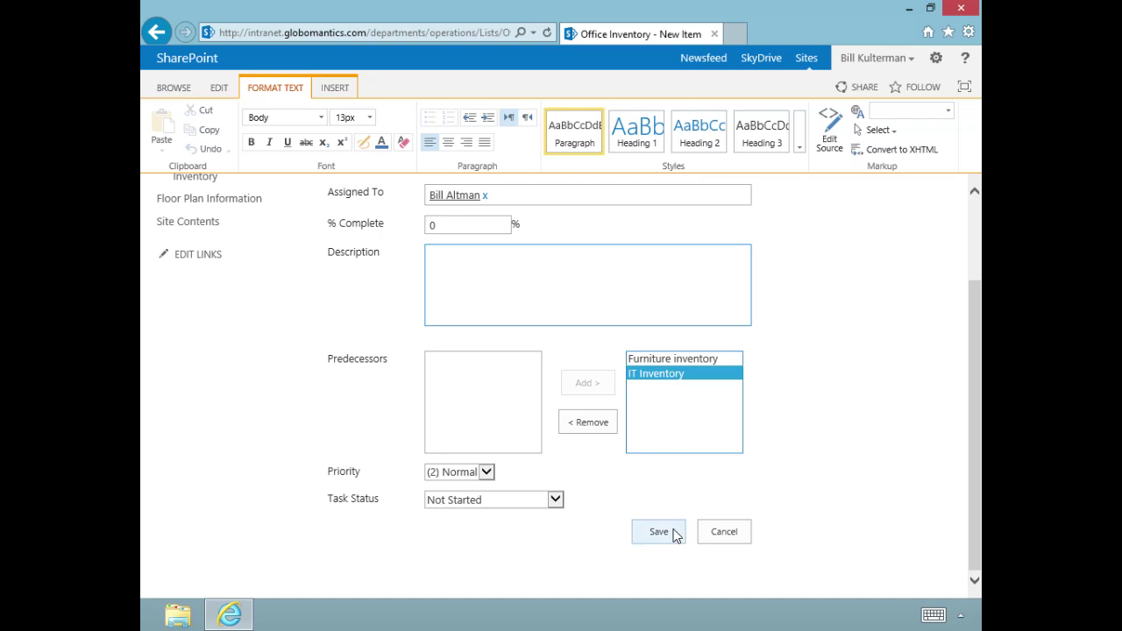
Set the Compile Inventory task's priority to (1) High and save the task
click(487, 473)
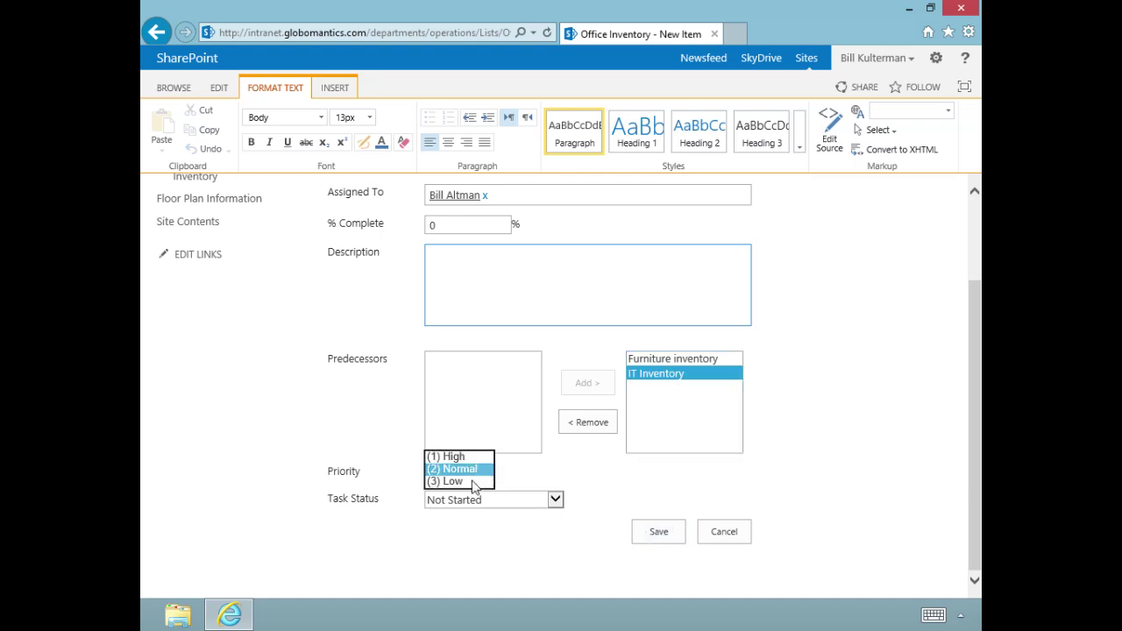
click(460, 454)
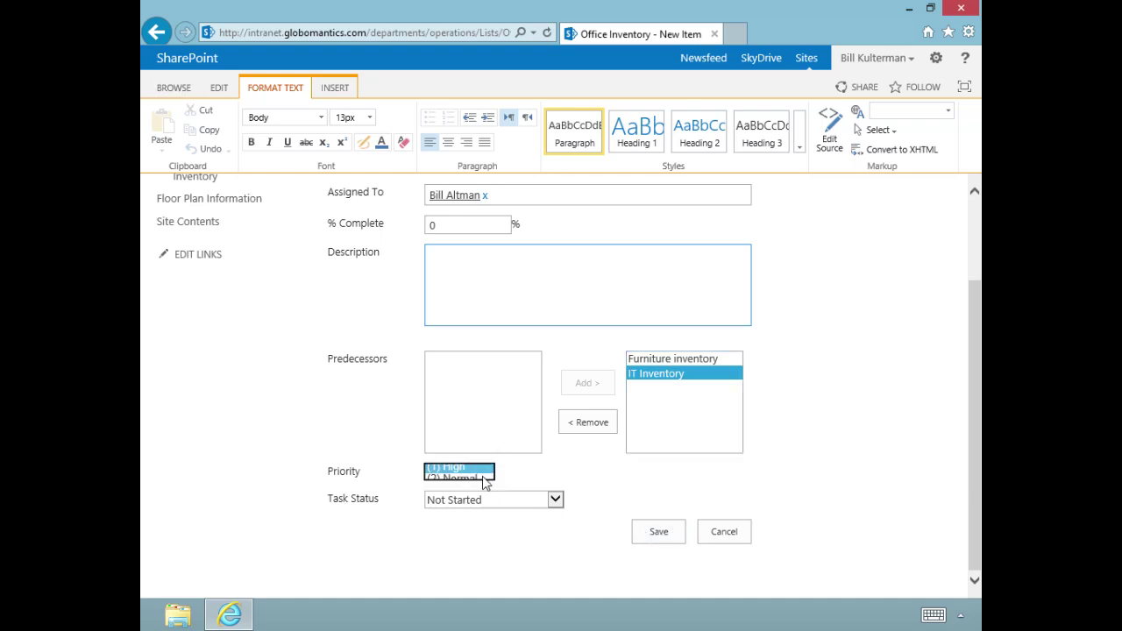
click(664, 534)
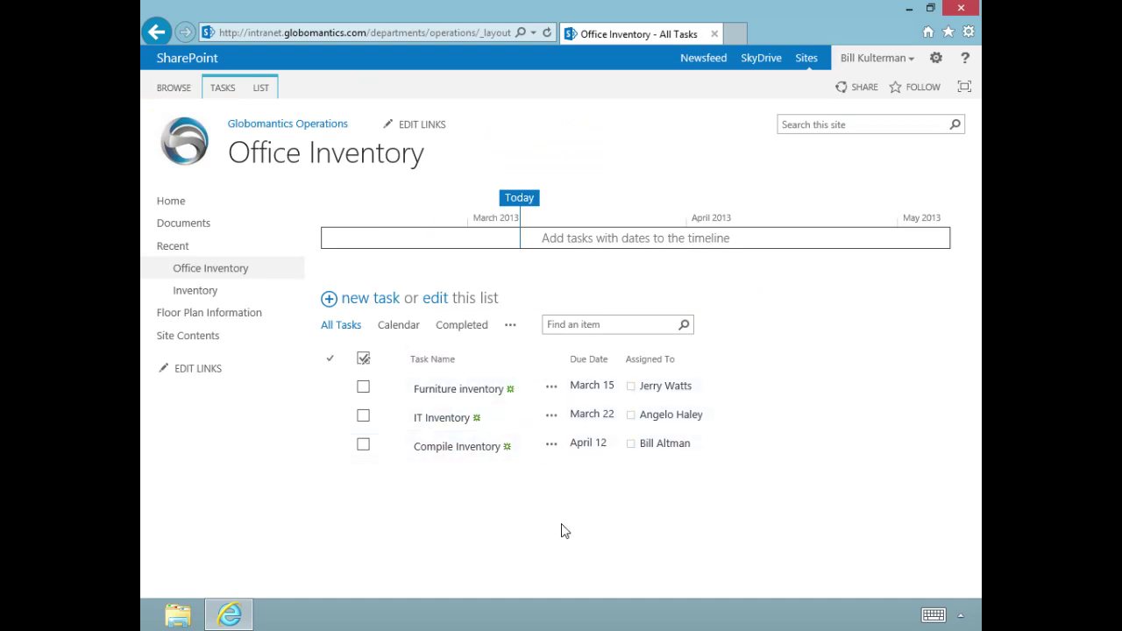
Examine the summary card of the Compile Inventory task and its additional actions
click(552, 446)
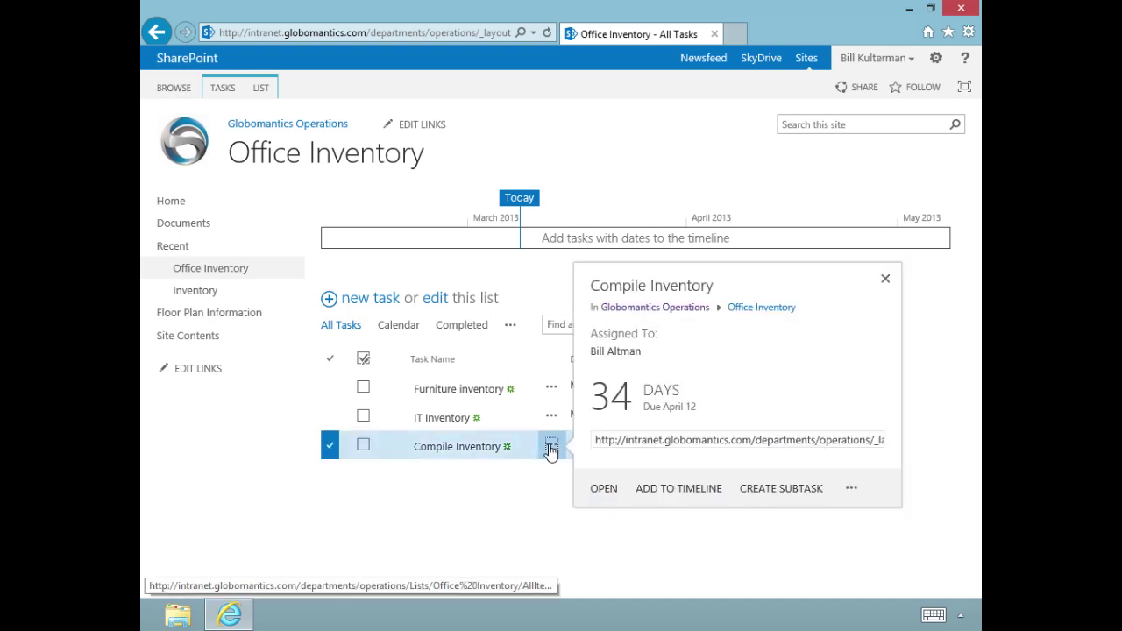
click(852, 491)
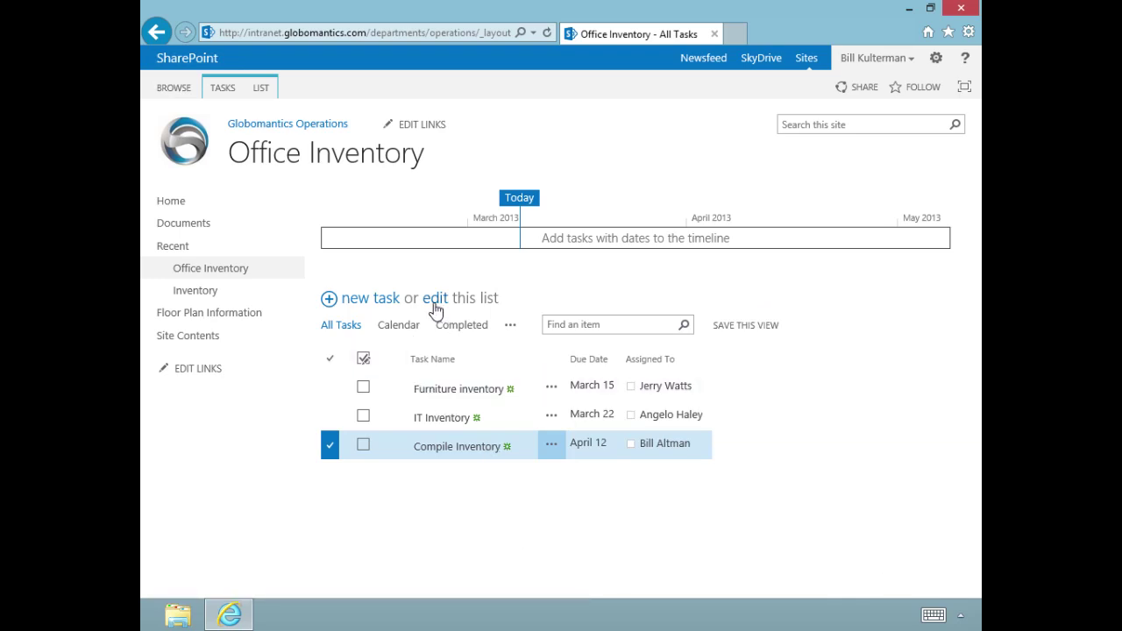
Switch the task list to inline editing and examine the due date cells of the three tasks without changing them
click(434, 307)
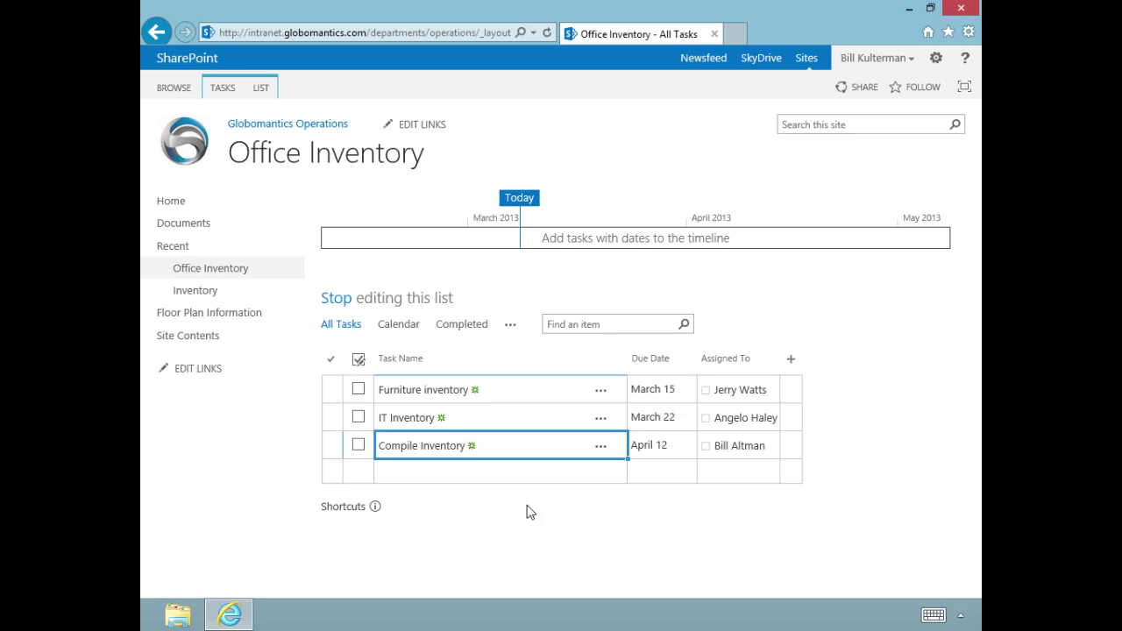
click(648, 391)
click(648, 391)
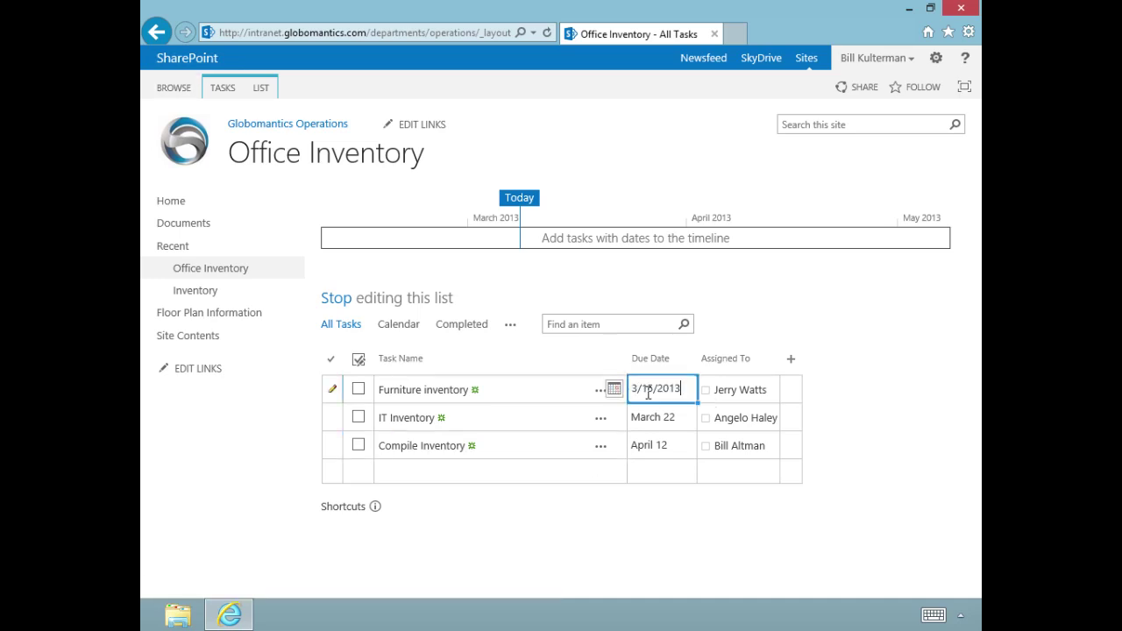
click(657, 420)
click(658, 446)
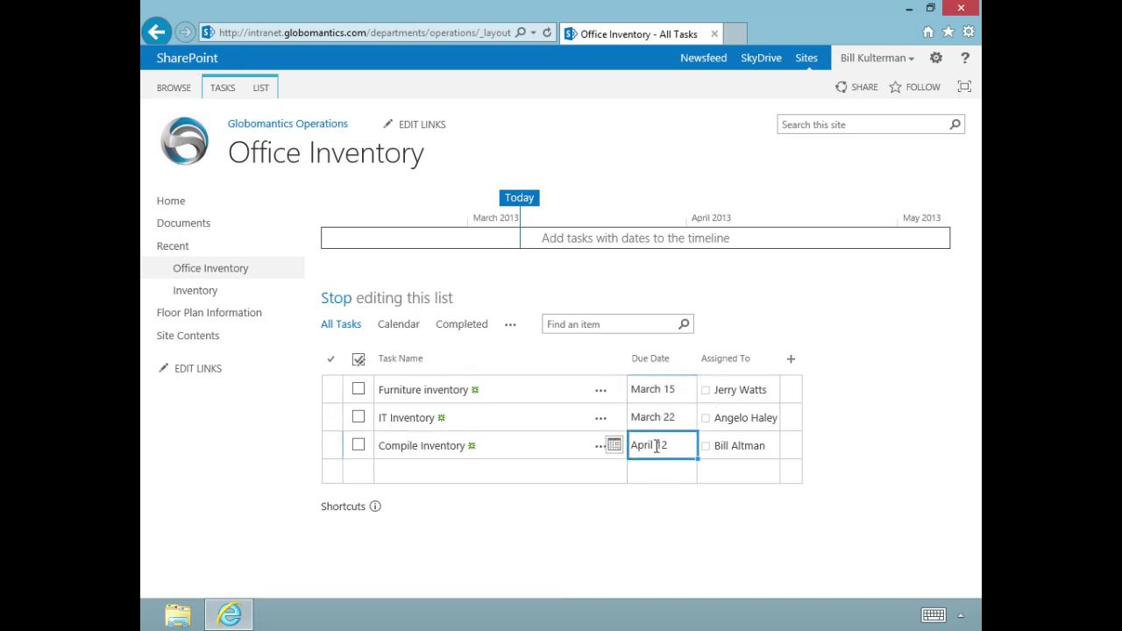
Examine the Compile Inventory task's edit form and the list's empty row, and stop inline editing of the list
click(442, 446)
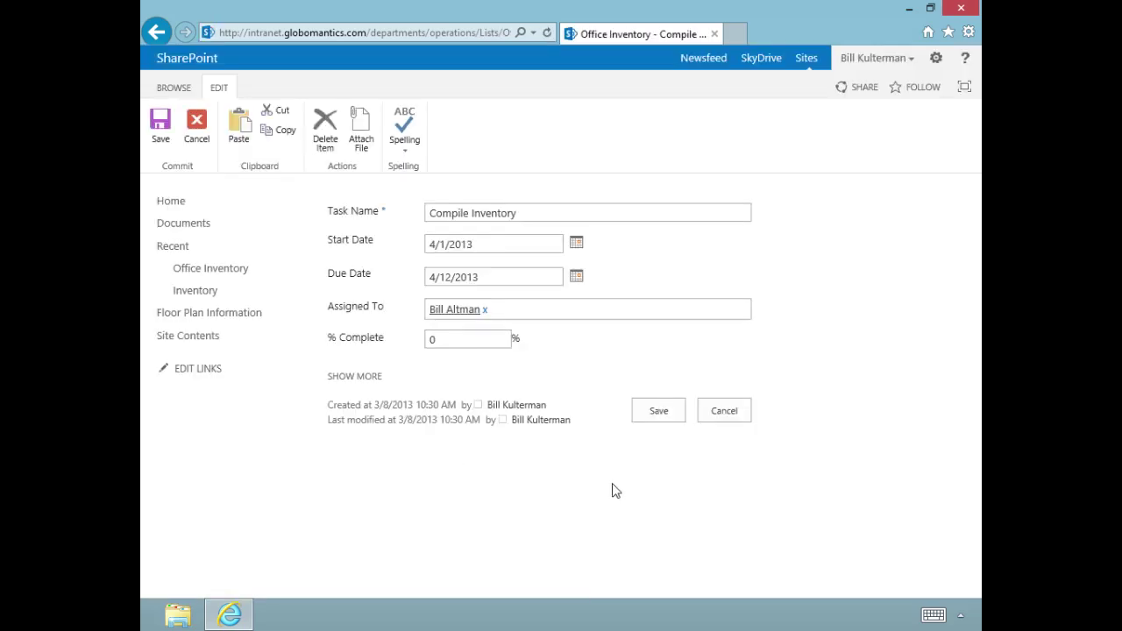
click(158, 31)
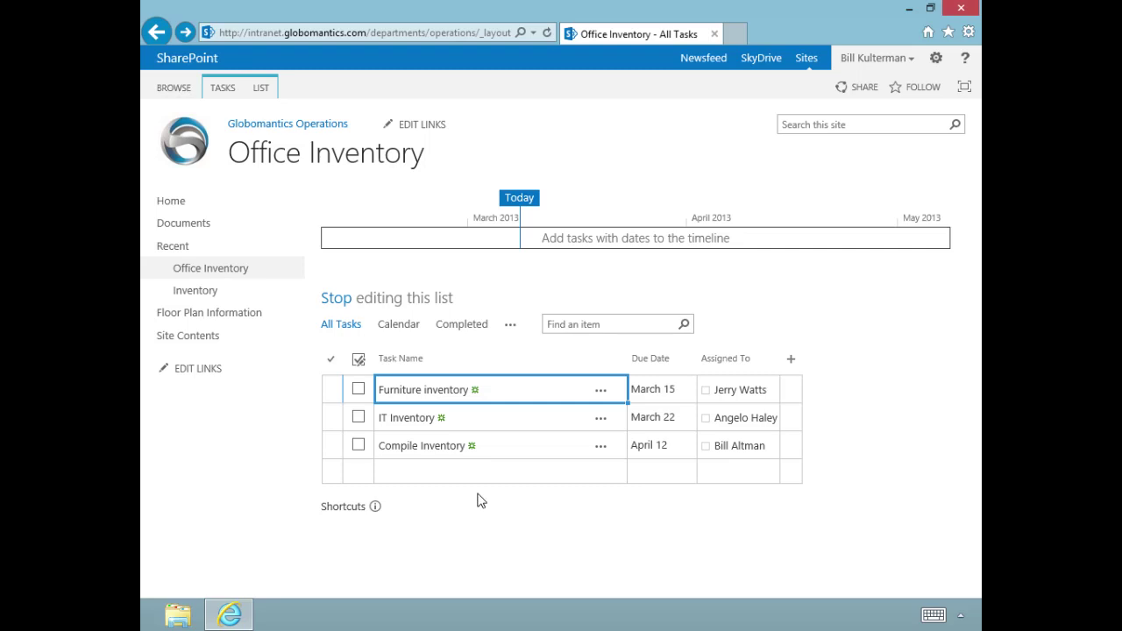
click(398, 471)
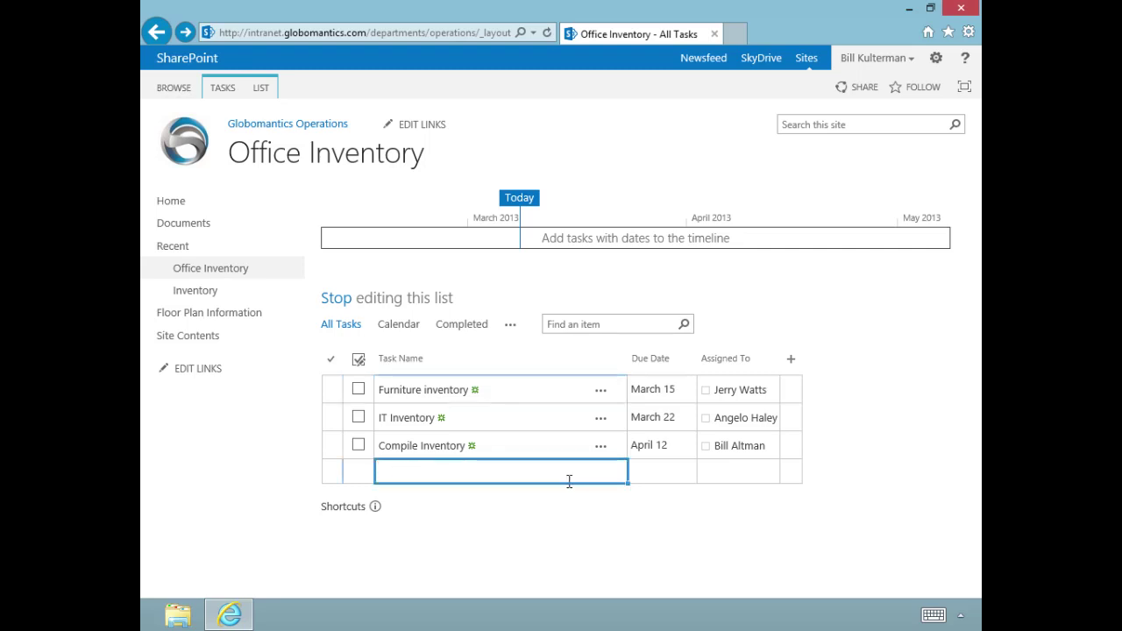
click(336, 300)
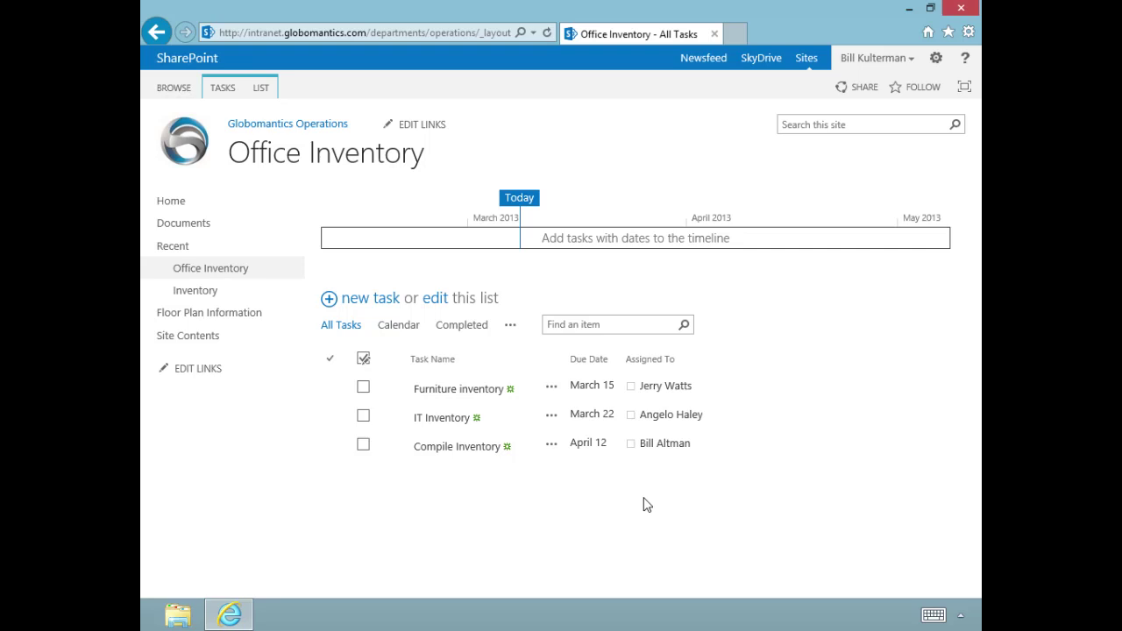
Add the Compile Inventory task to the timeline, and add the Furniture inventory and IT Inventory tasks together
click(553, 447)
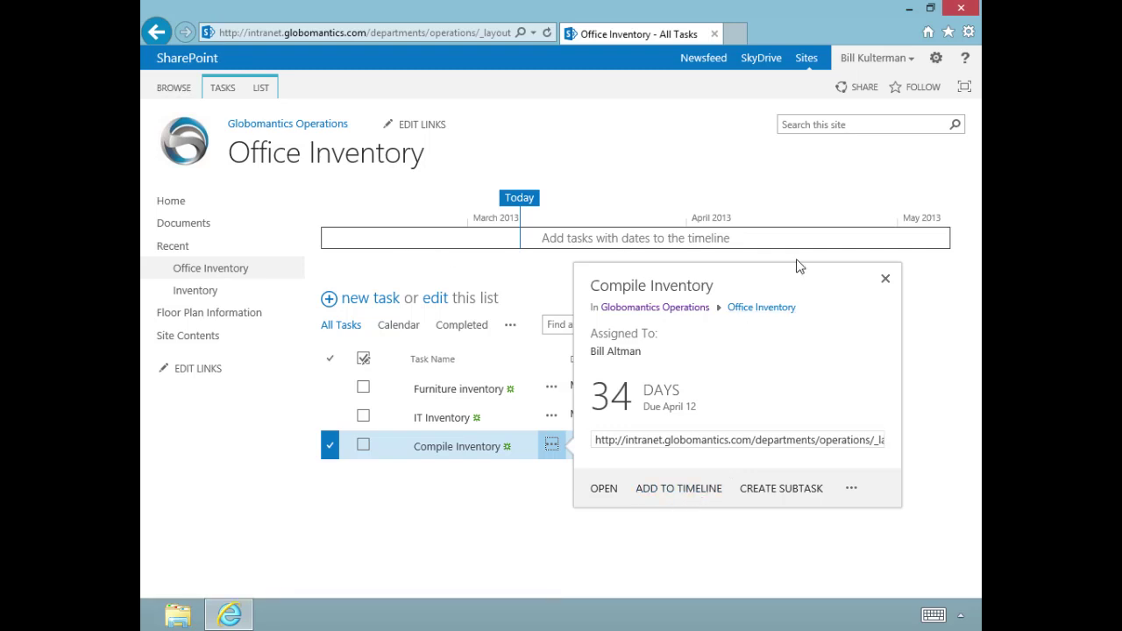
click(675, 489)
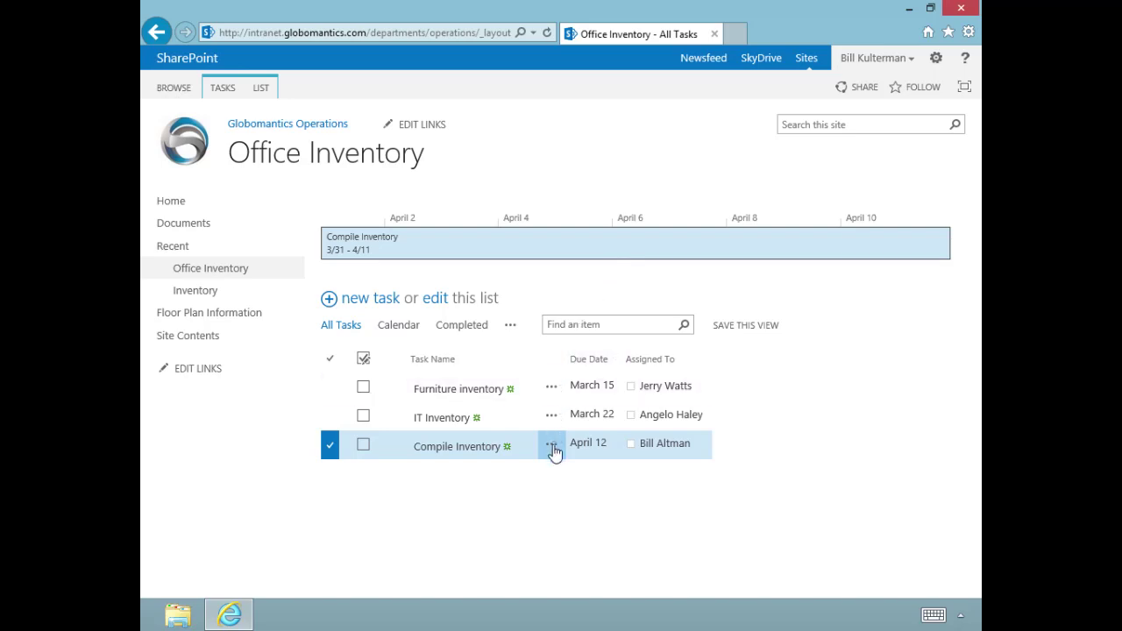
click(551, 417)
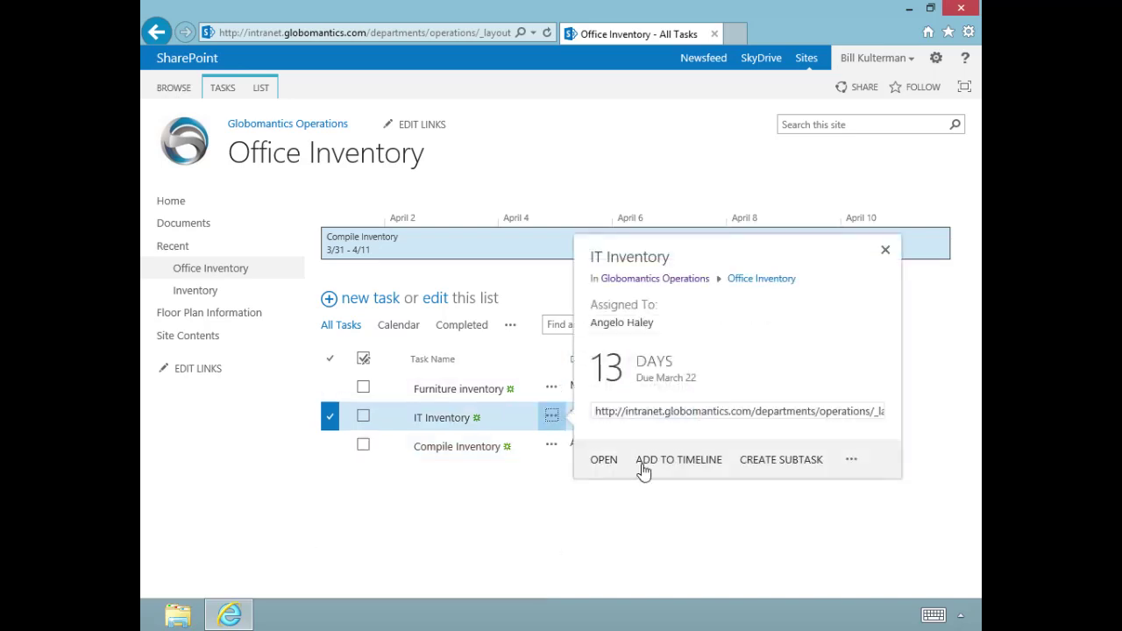
click(221, 90)
click(330, 359)
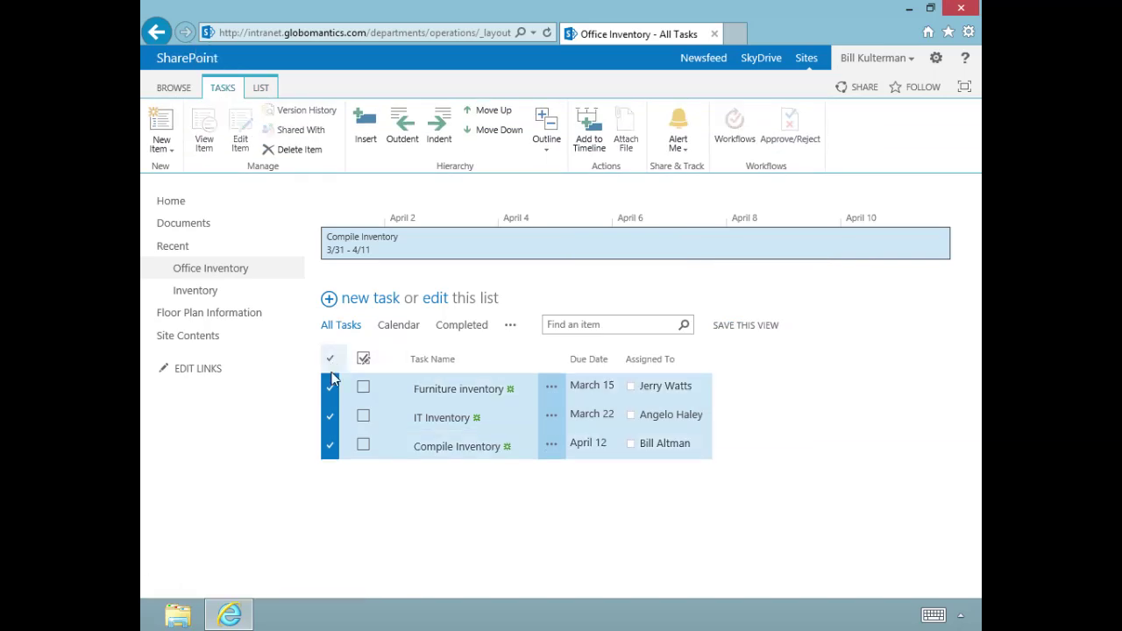
click(331, 446)
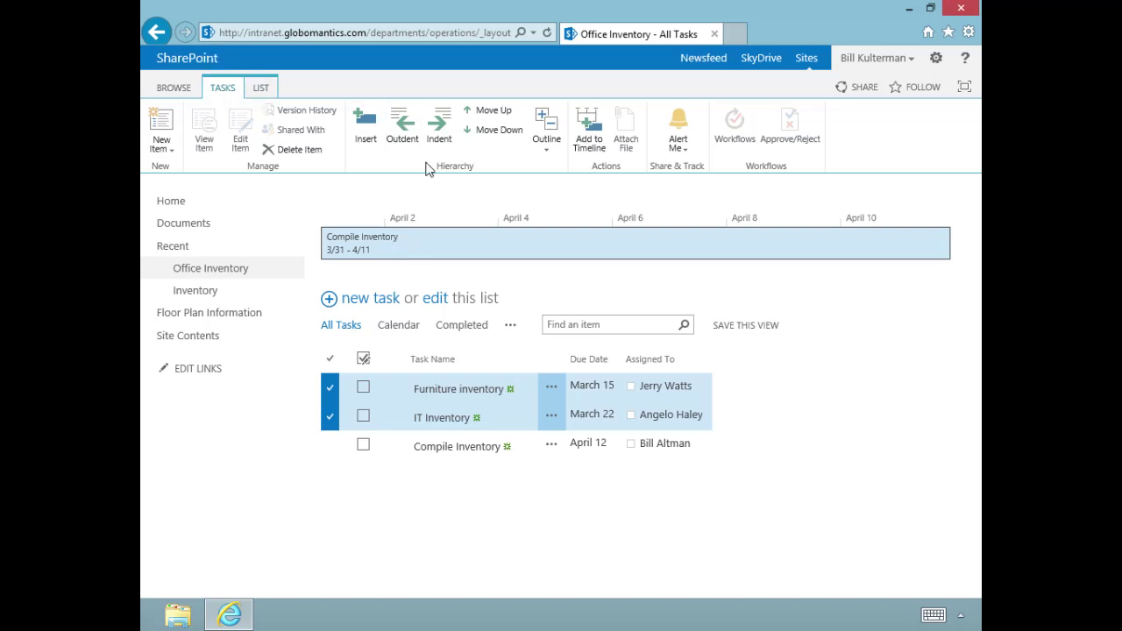
click(596, 155)
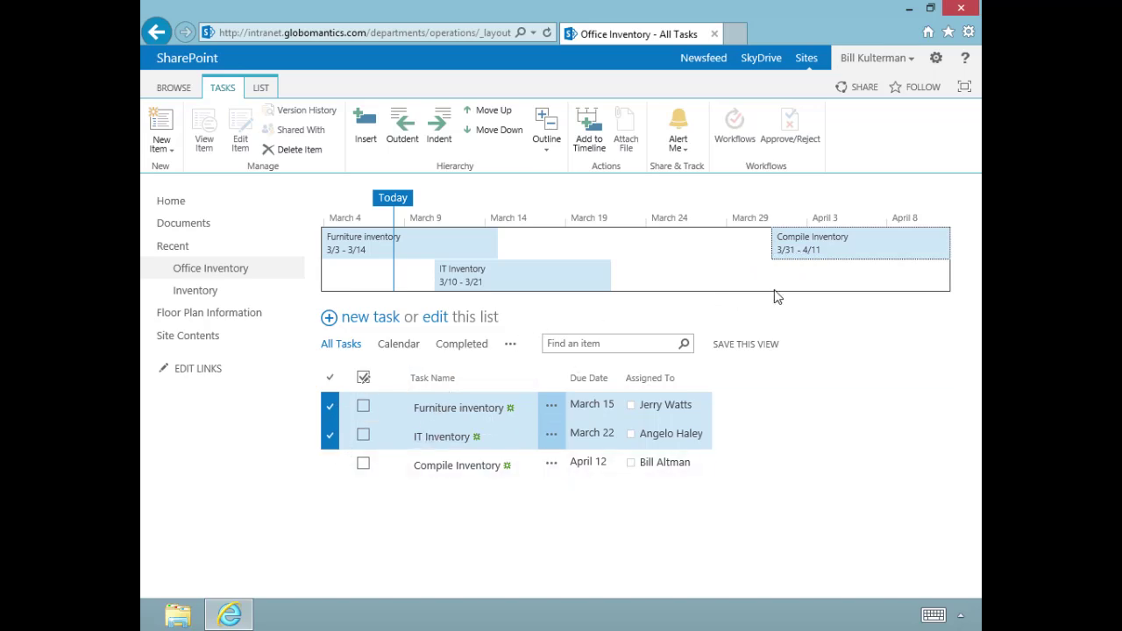
Select the Furniture inventory bar on the timeline and show the timeline's start and finish dates
click(460, 256)
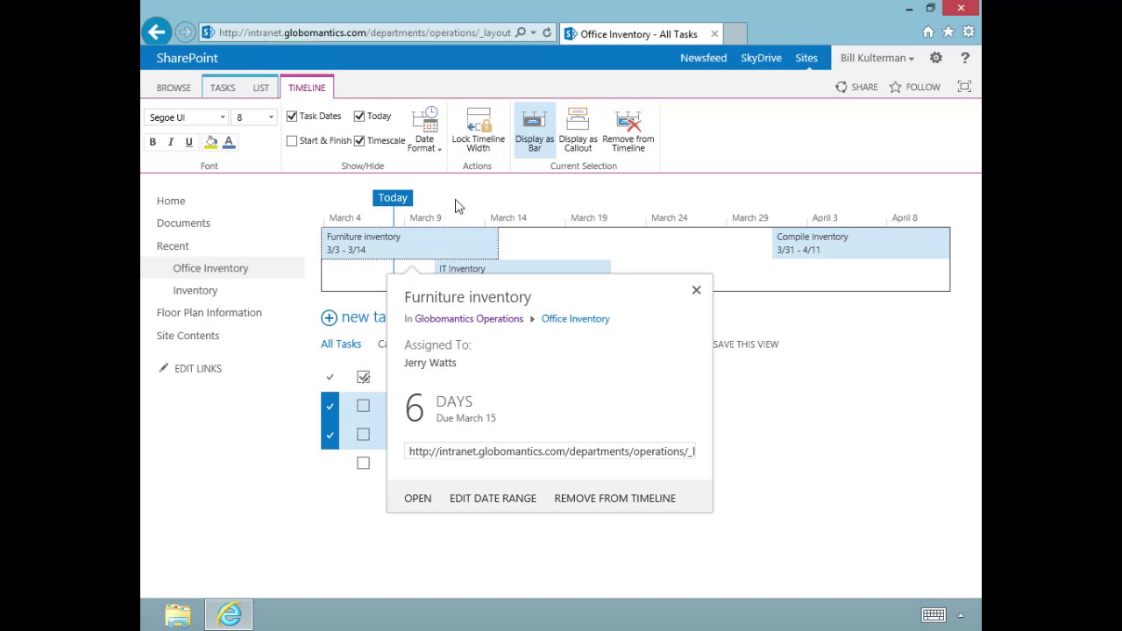
click(293, 142)
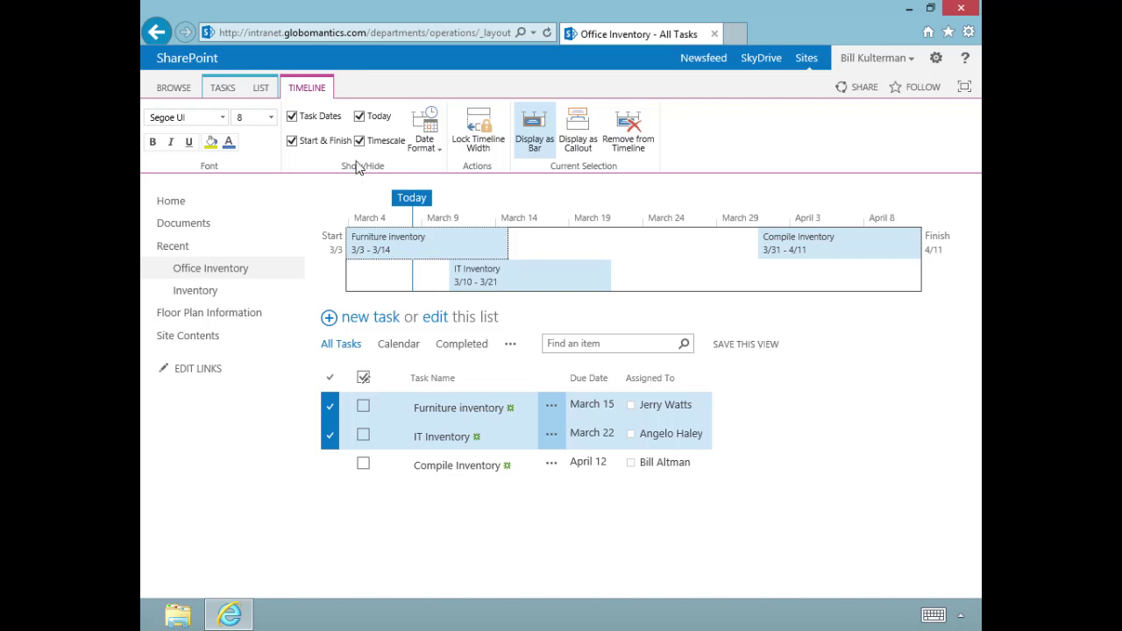
Try hiding and restoring the timeline's task dates, Today line and timescale, and examine the available date formats
click(293, 117)
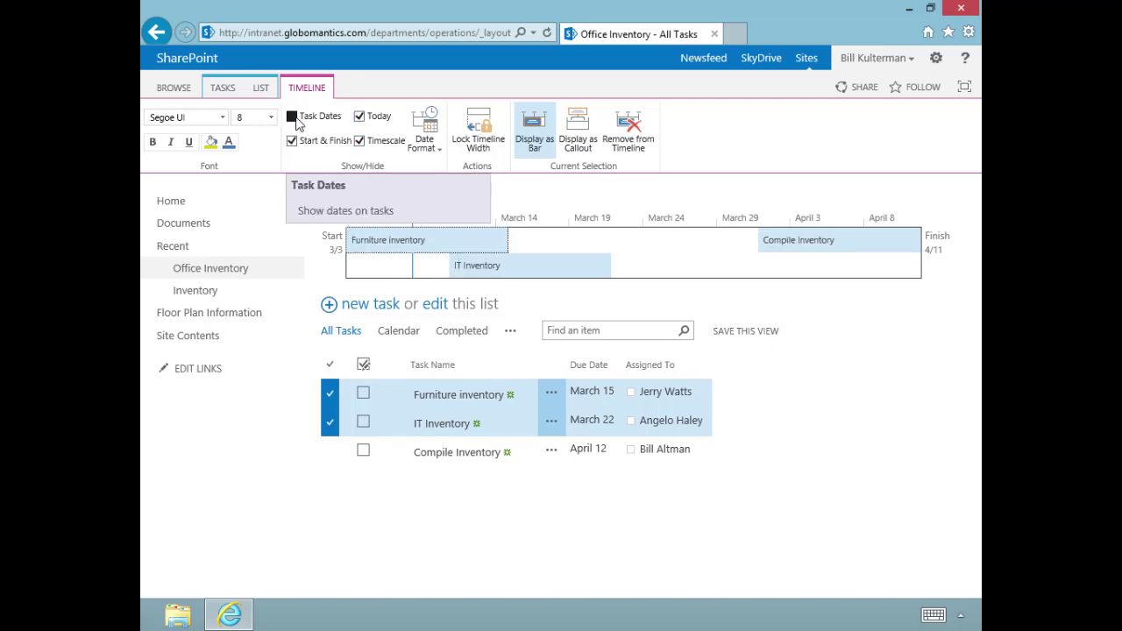
click(293, 117)
click(359, 116)
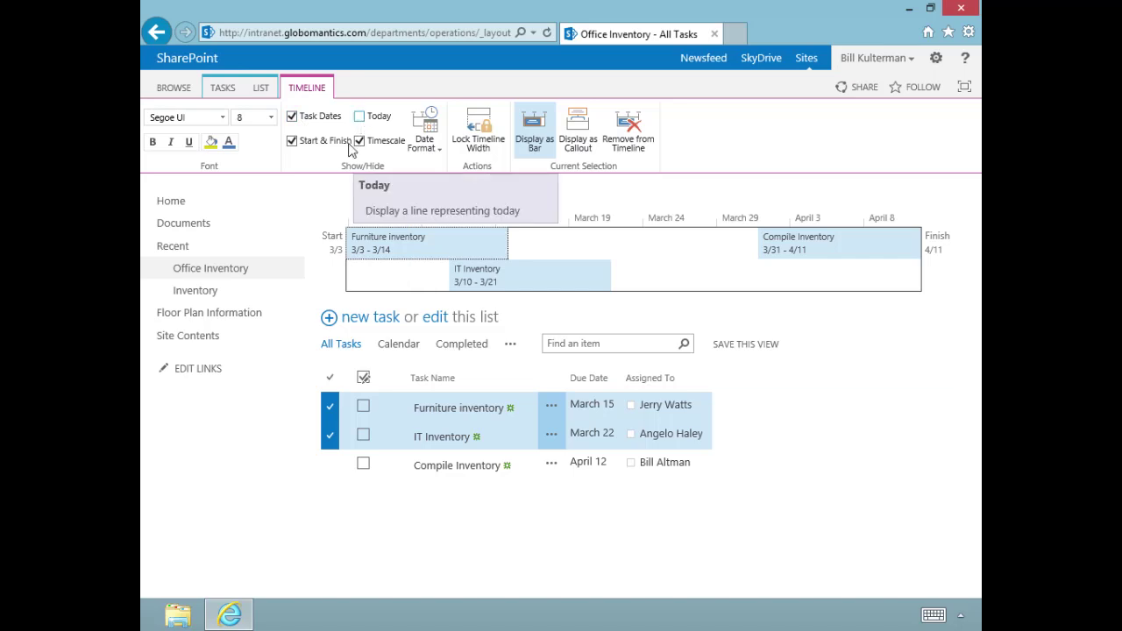
click(359, 116)
click(361, 141)
click(361, 142)
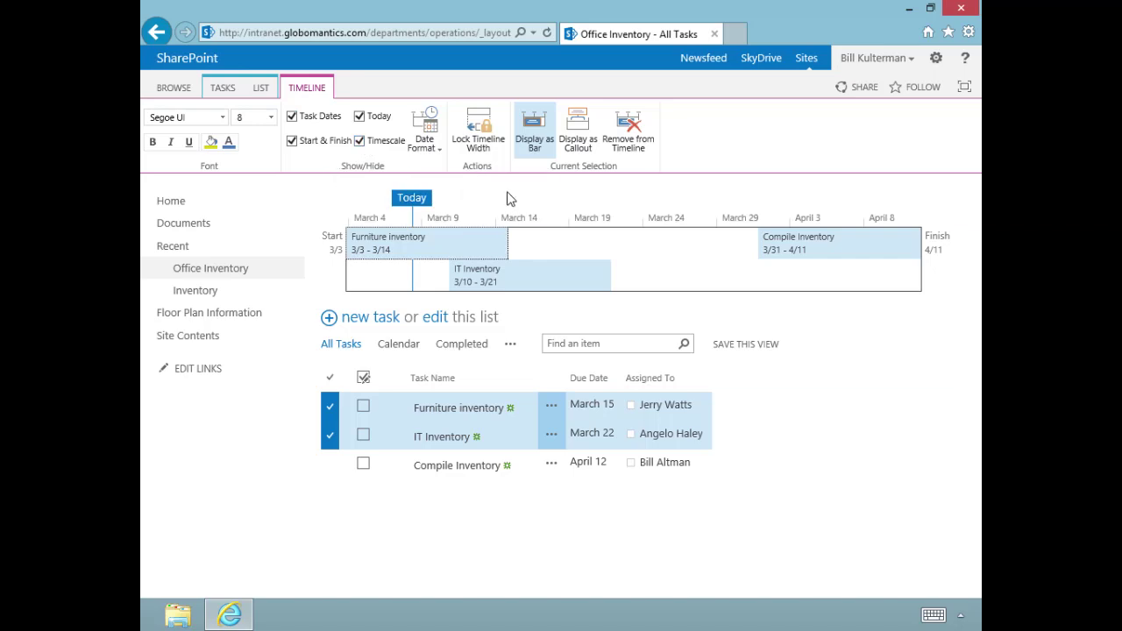
click(430, 144)
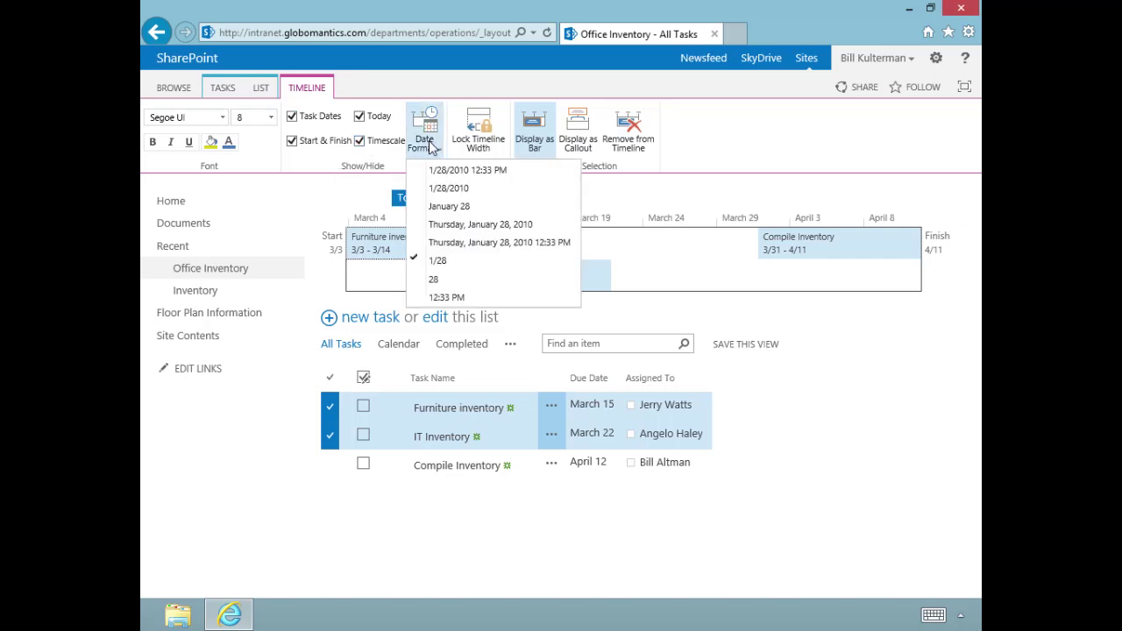
click(758, 158)
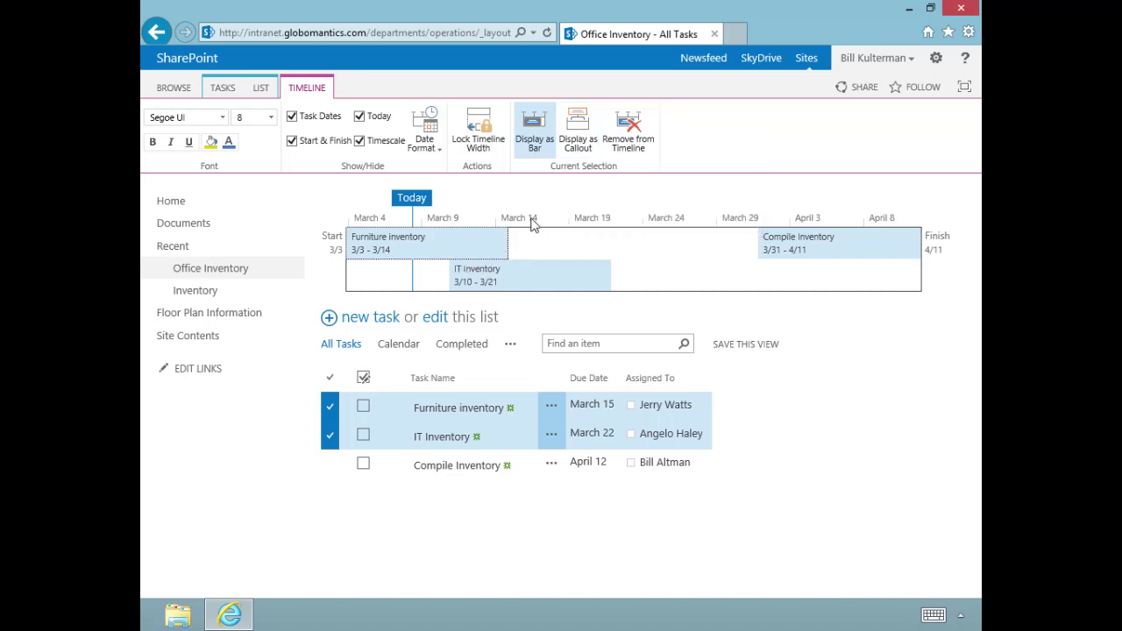
Try displaying the Furniture inventory task as a callout on the timeline, view its summary card and restore its bar display
click(577, 156)
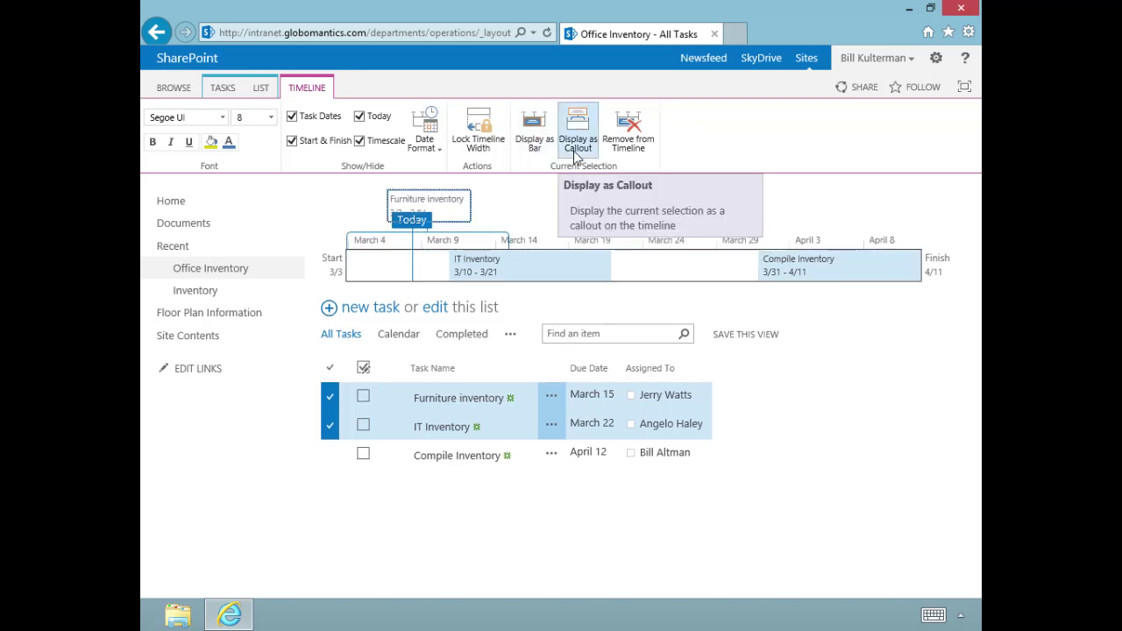
click(439, 212)
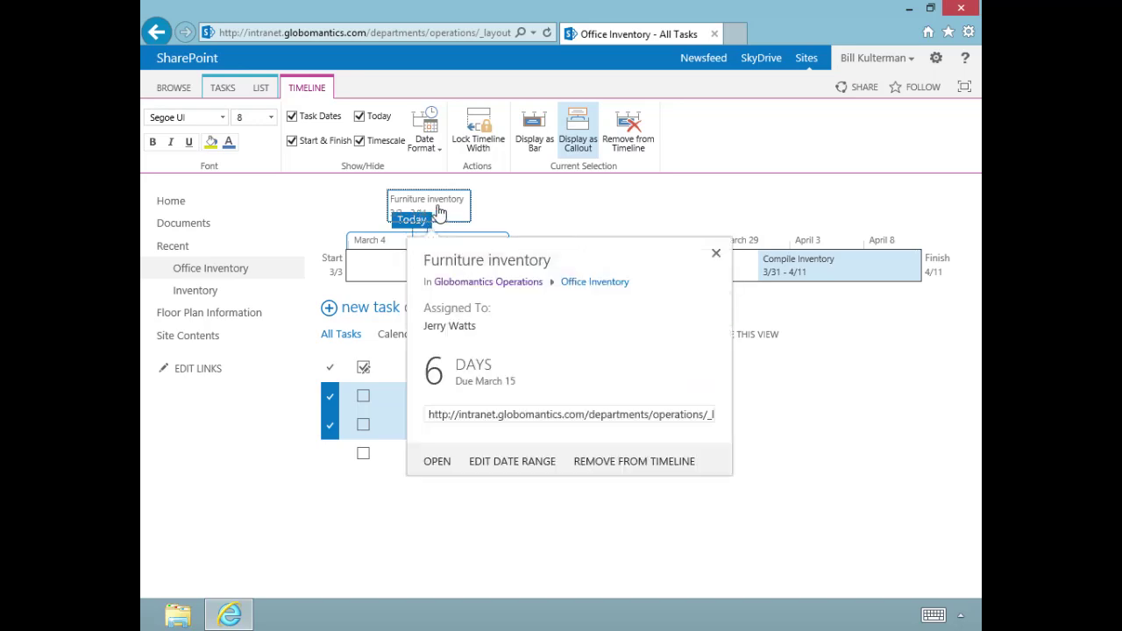
click(715, 254)
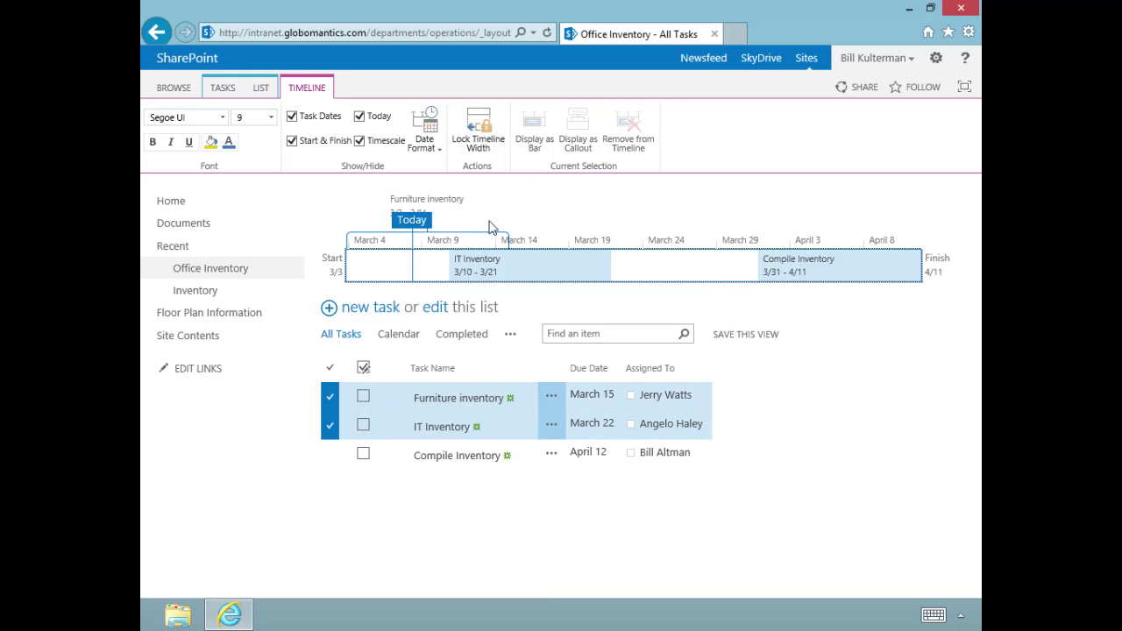
click(428, 215)
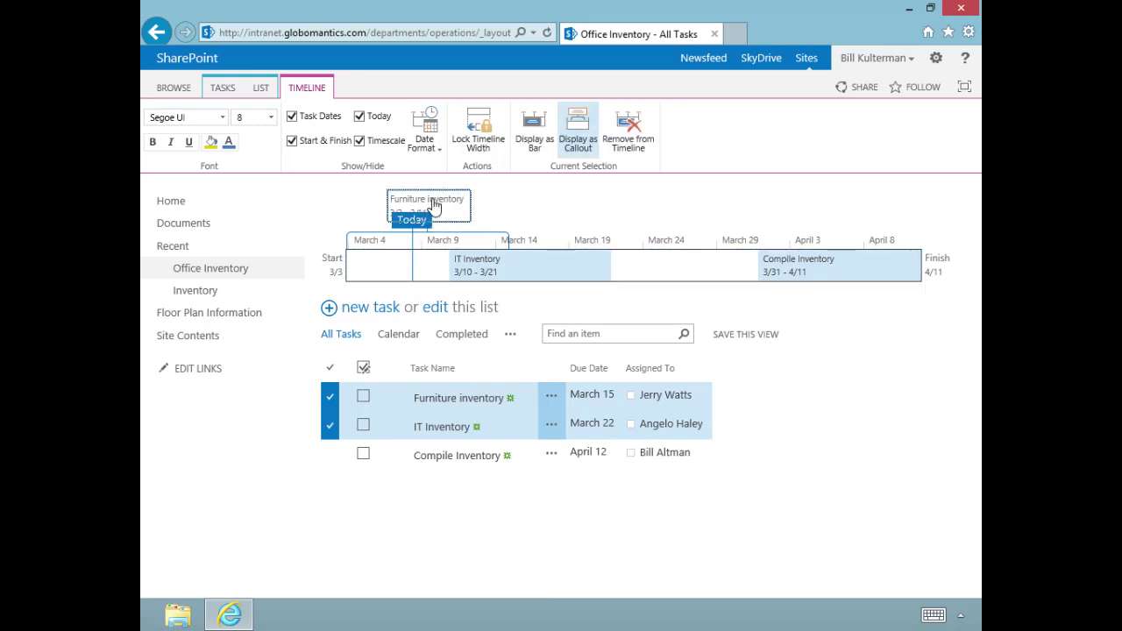
click(534, 132)
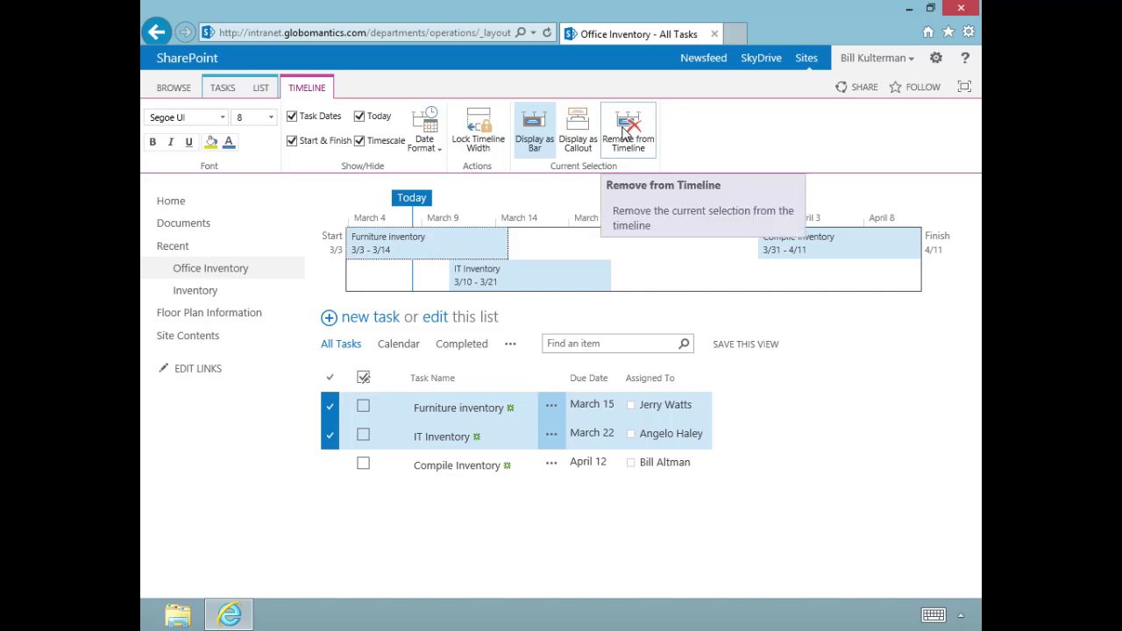
click(807, 399)
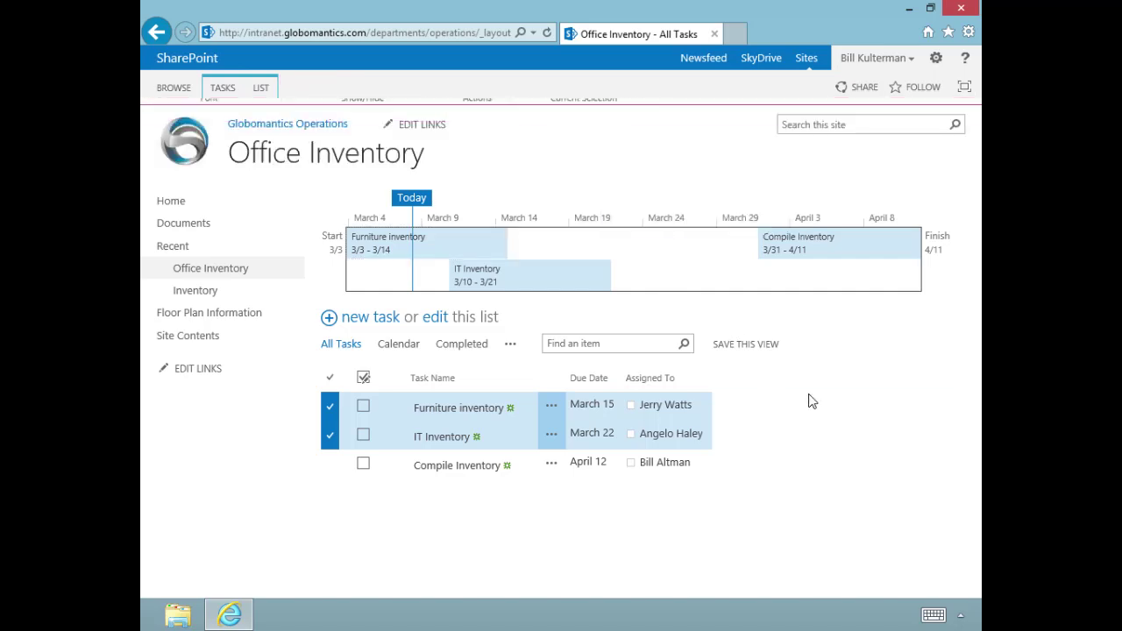
Examine the March 2013 calendar view of the office inventory tasks and its calendar options, and return to the All Tasks view
key(alt+Left)
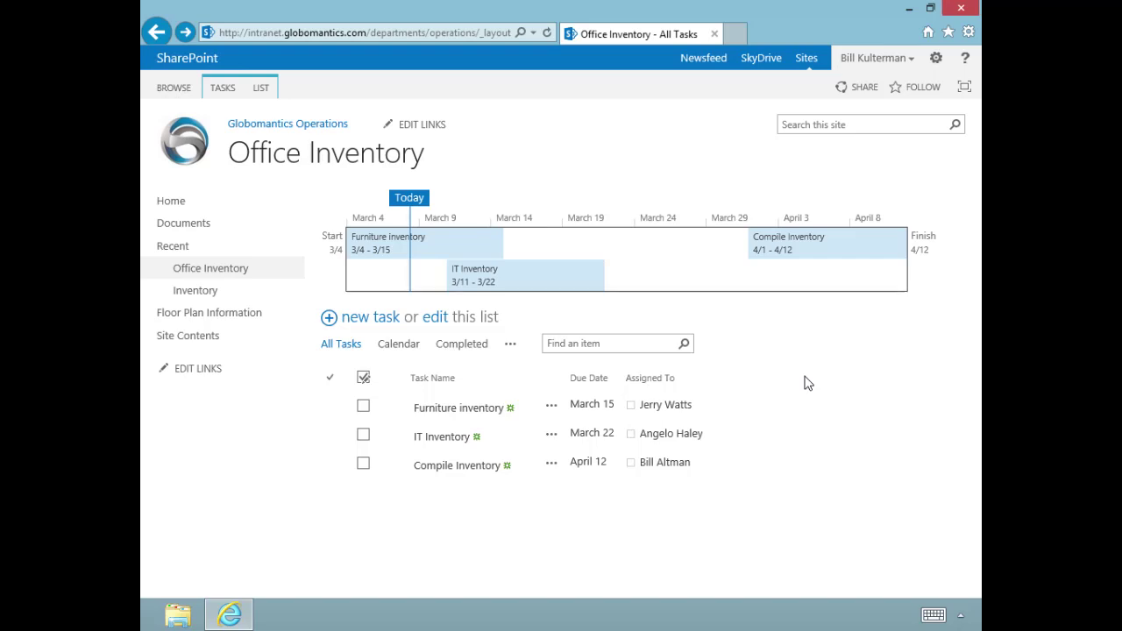
click(397, 345)
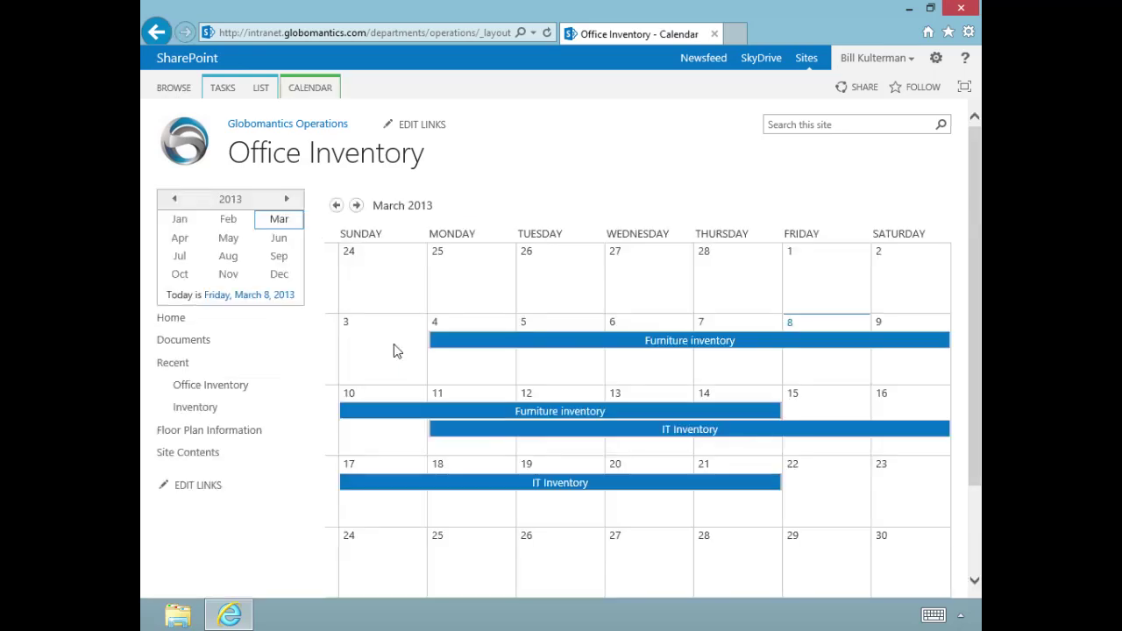
drag(972, 413, 978, 455)
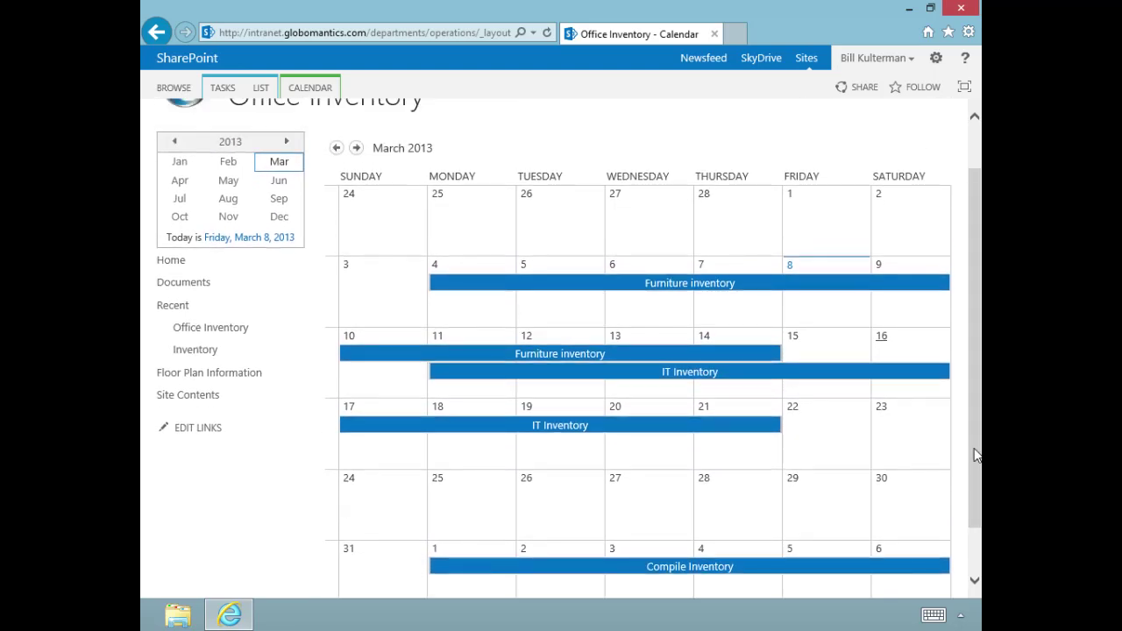
scroll(980, 348, up, 1)
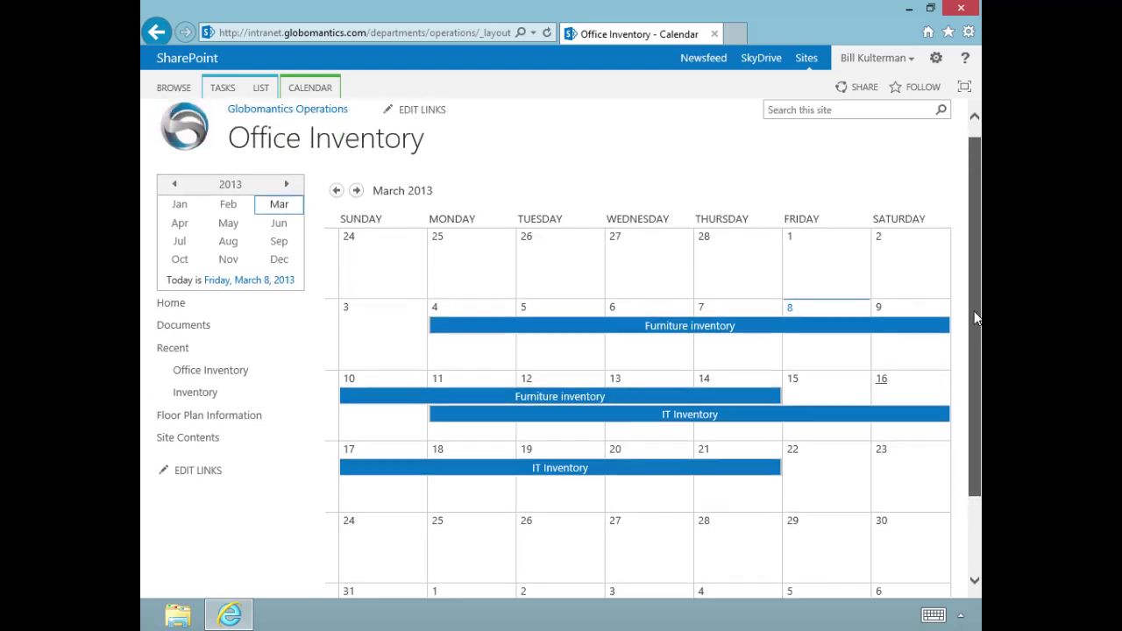
click(303, 89)
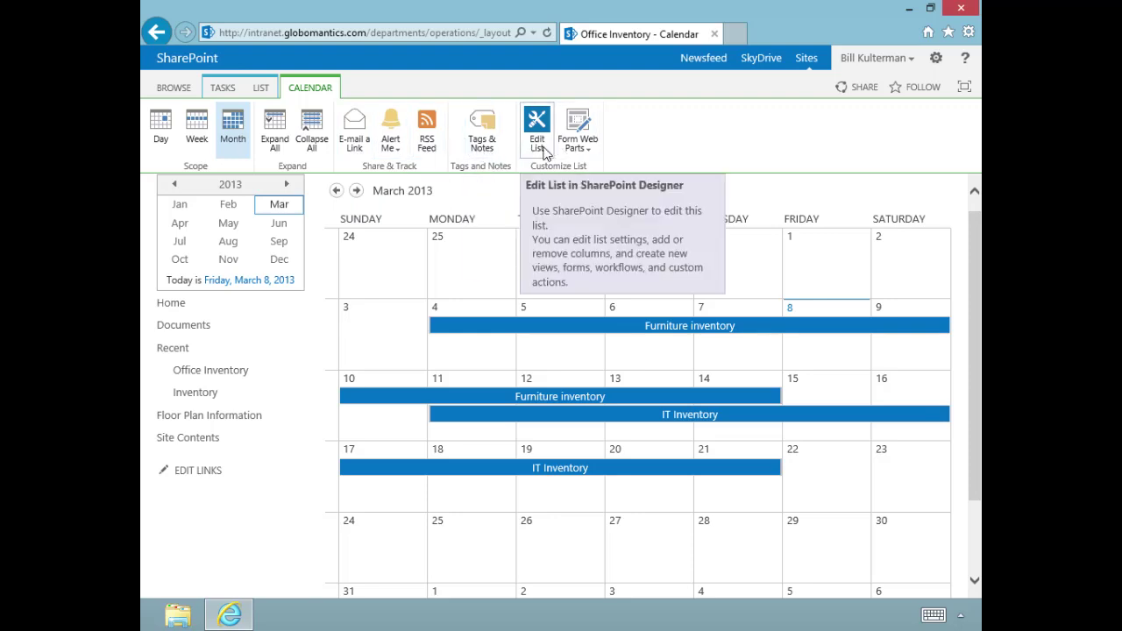
click(155, 34)
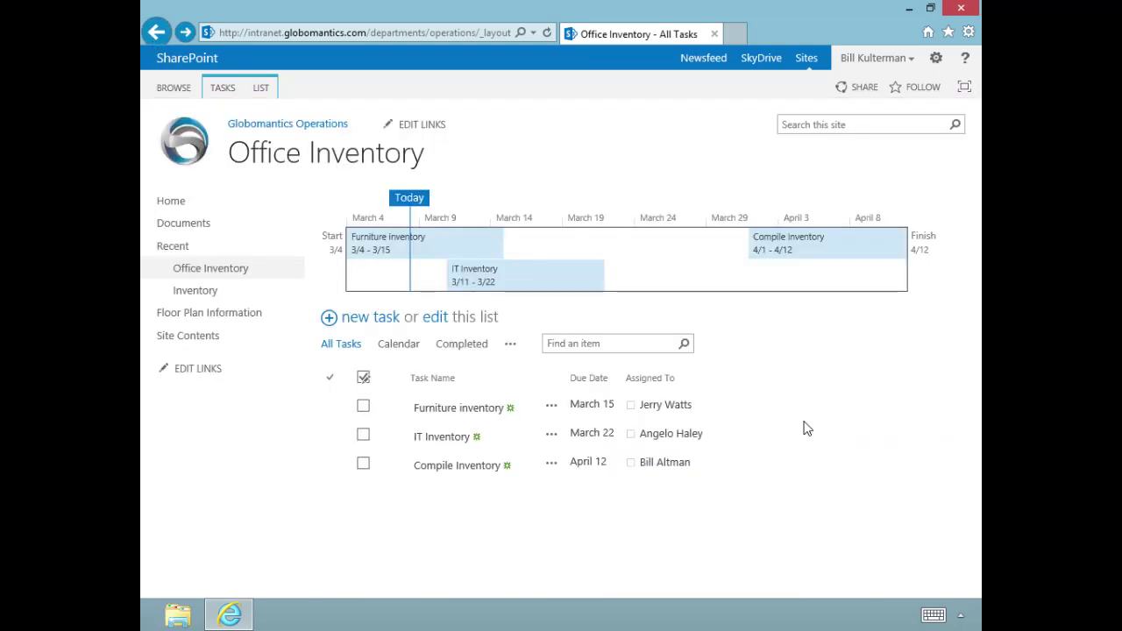